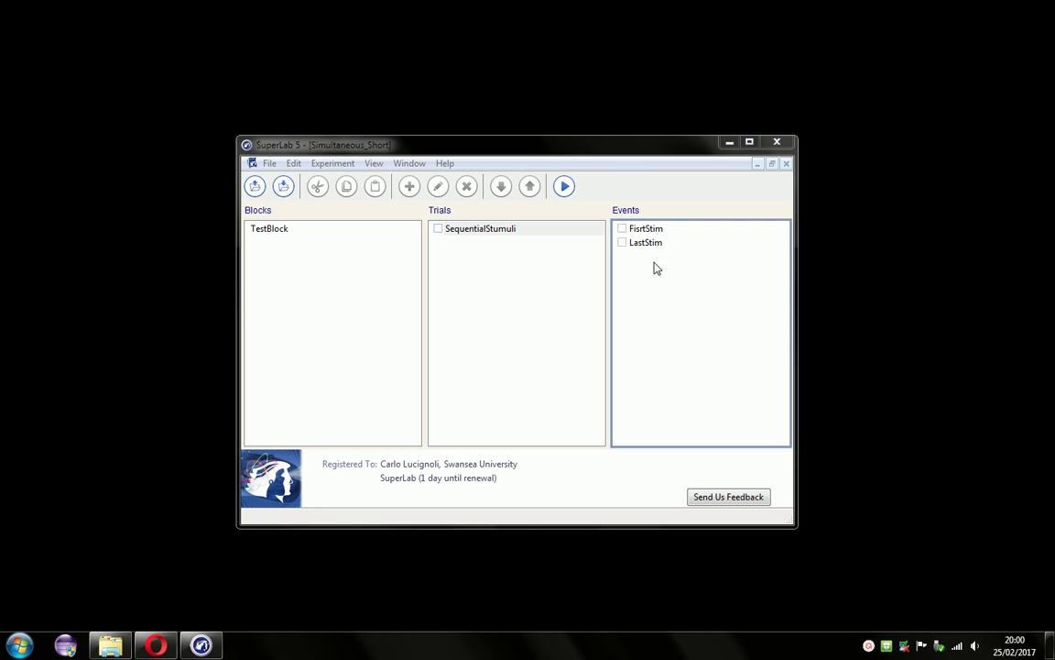
Step: Run the experiment once, save the data, then select the FisrtStim and LastStim events
left_click(565, 188)
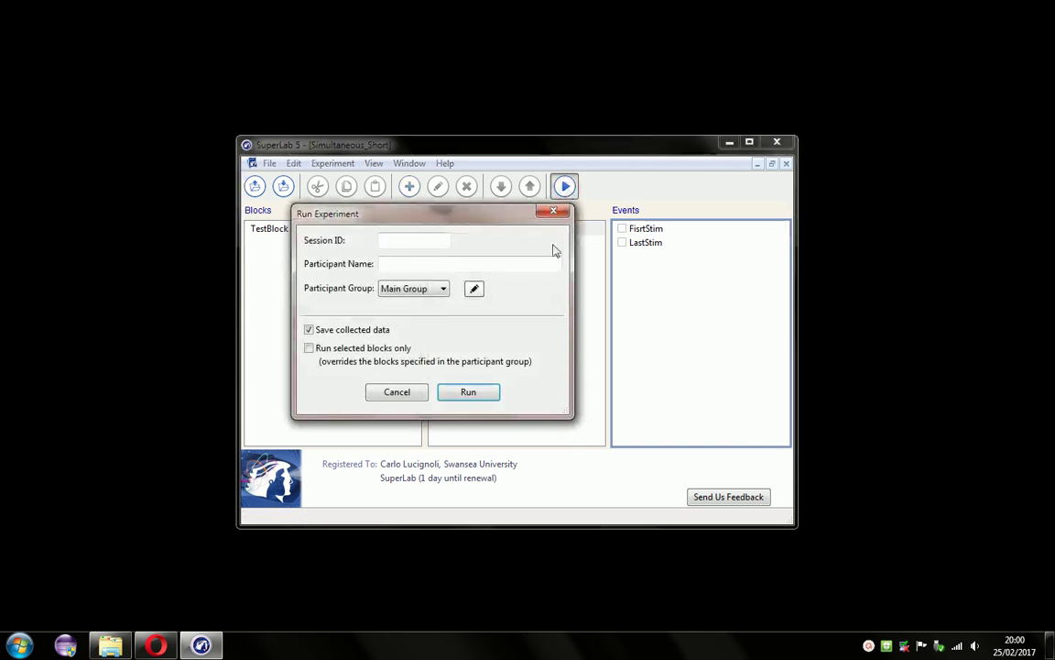
left_click(491, 391)
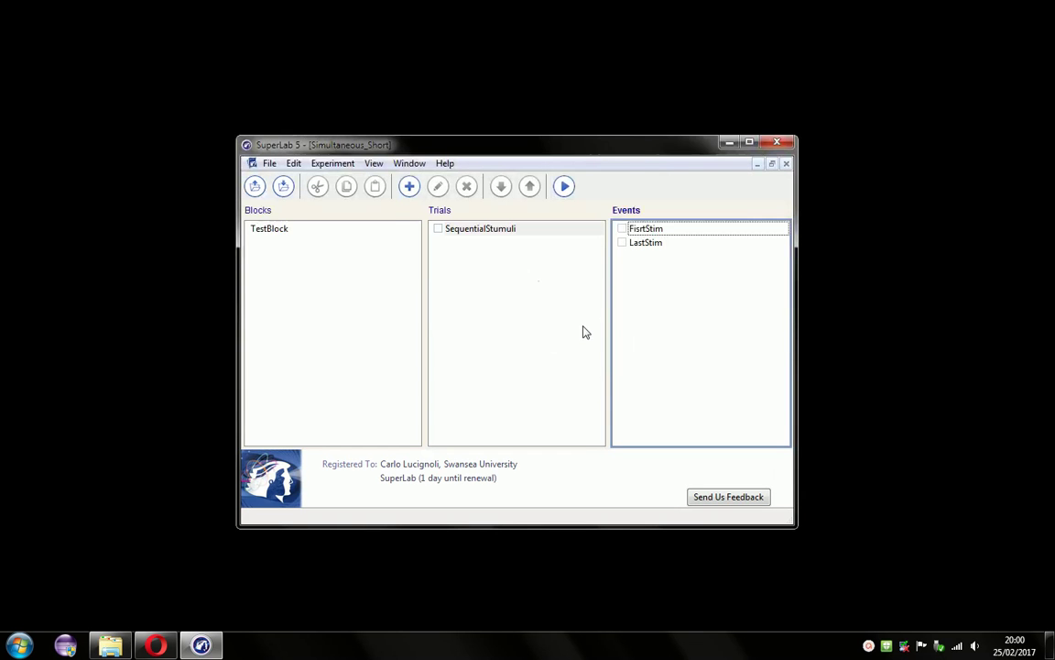
left_click(663, 234)
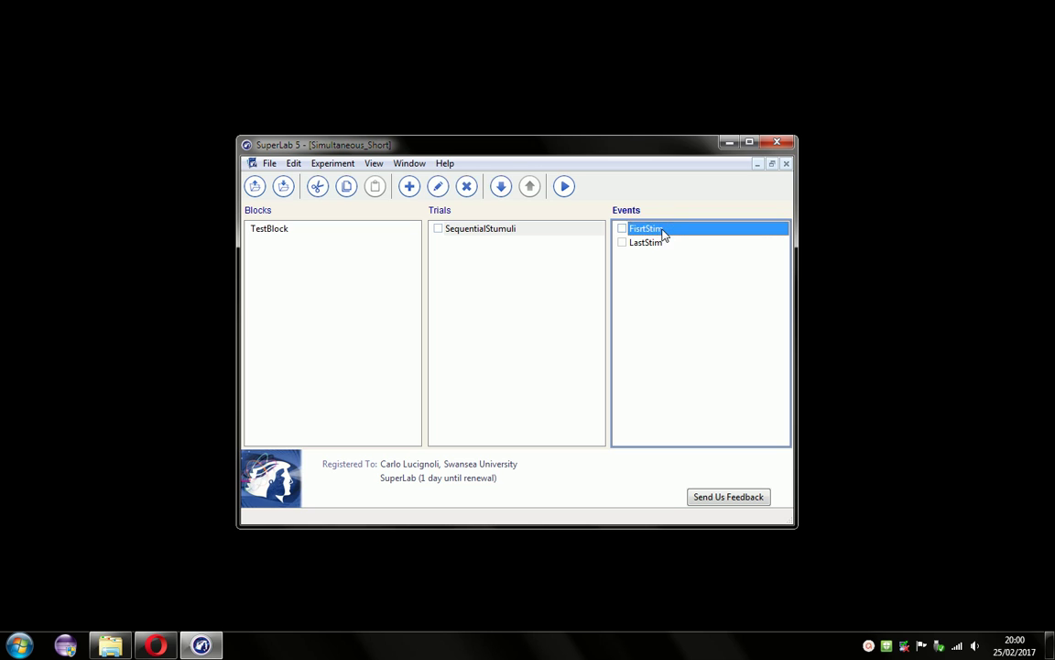
left_click(656, 244)
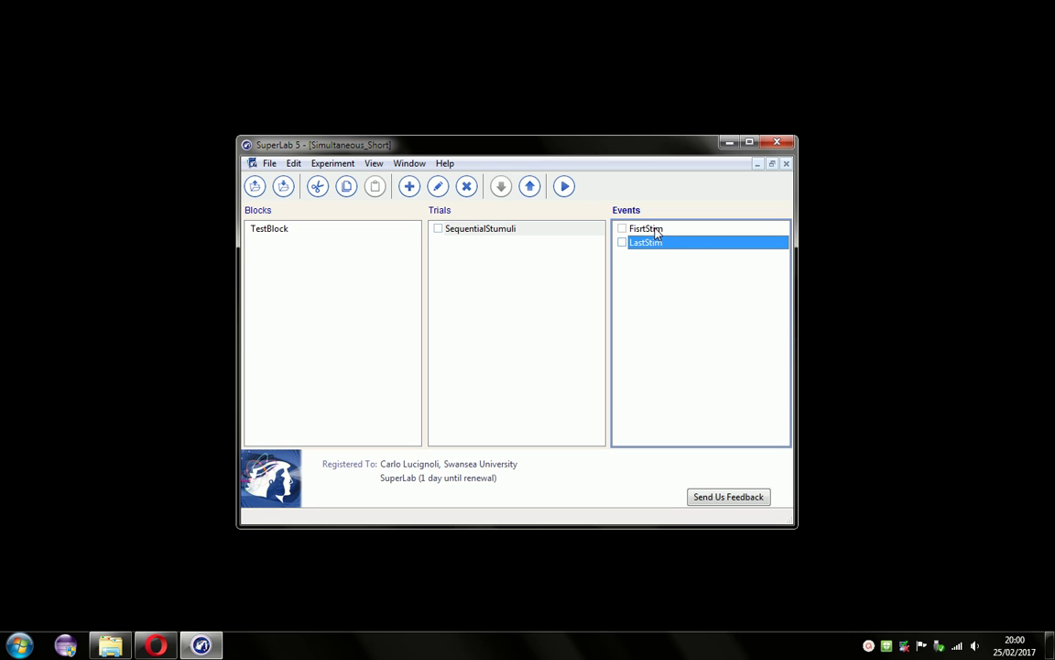
Step: Review FisrtStim's text presentation options without changes, then advance to the LastStim event
left_click(656, 234)
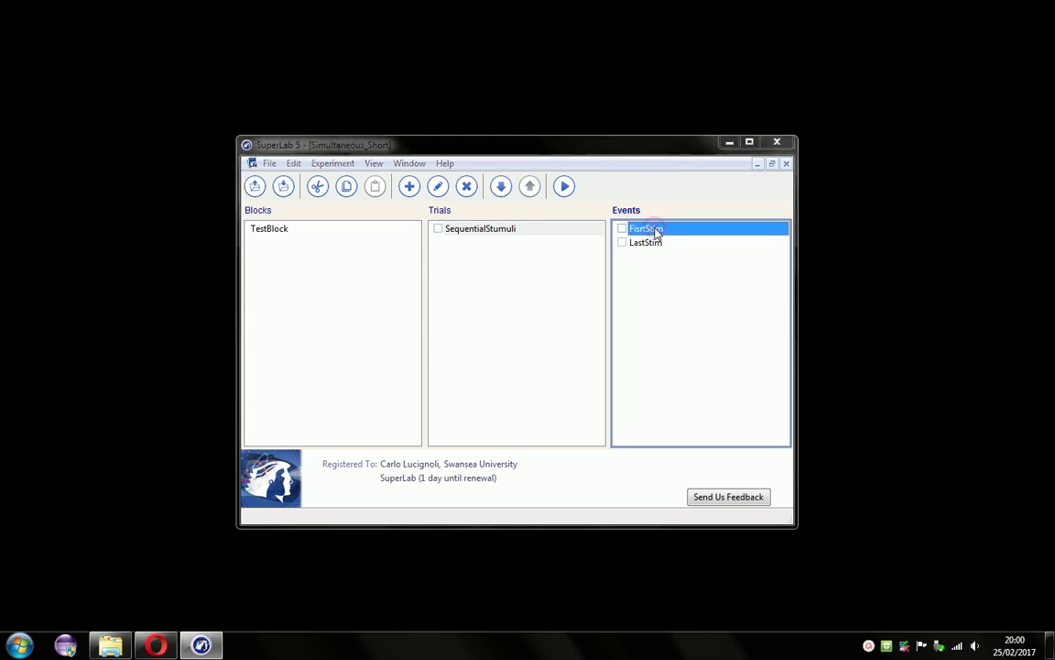
double_click(656, 231)
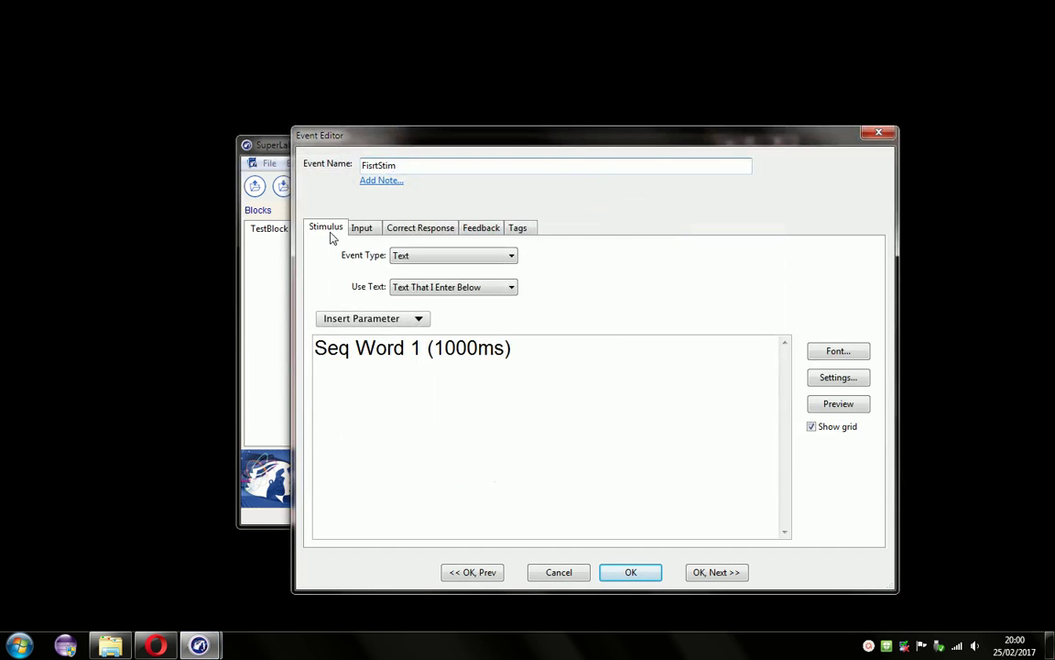
left_click(831, 380)
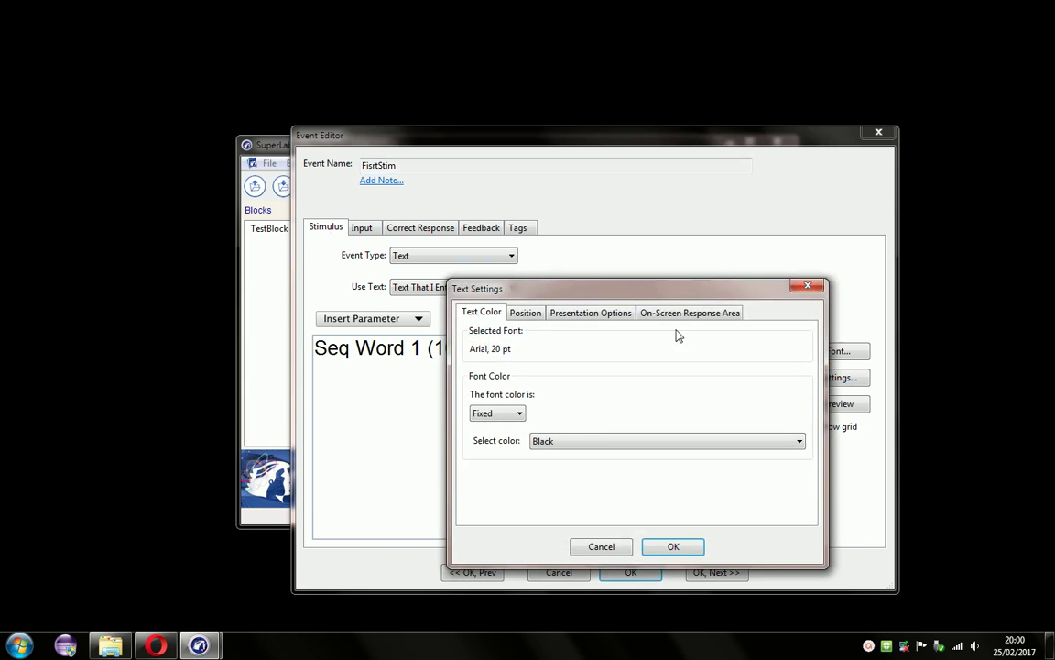
left_click(588, 313)
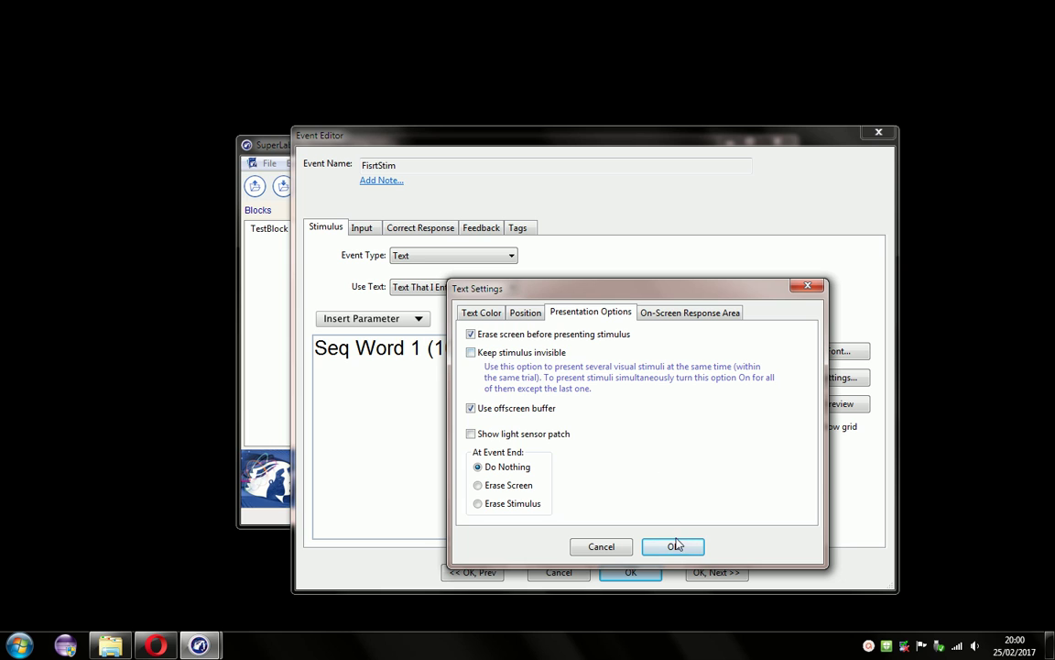
left_click(602, 547)
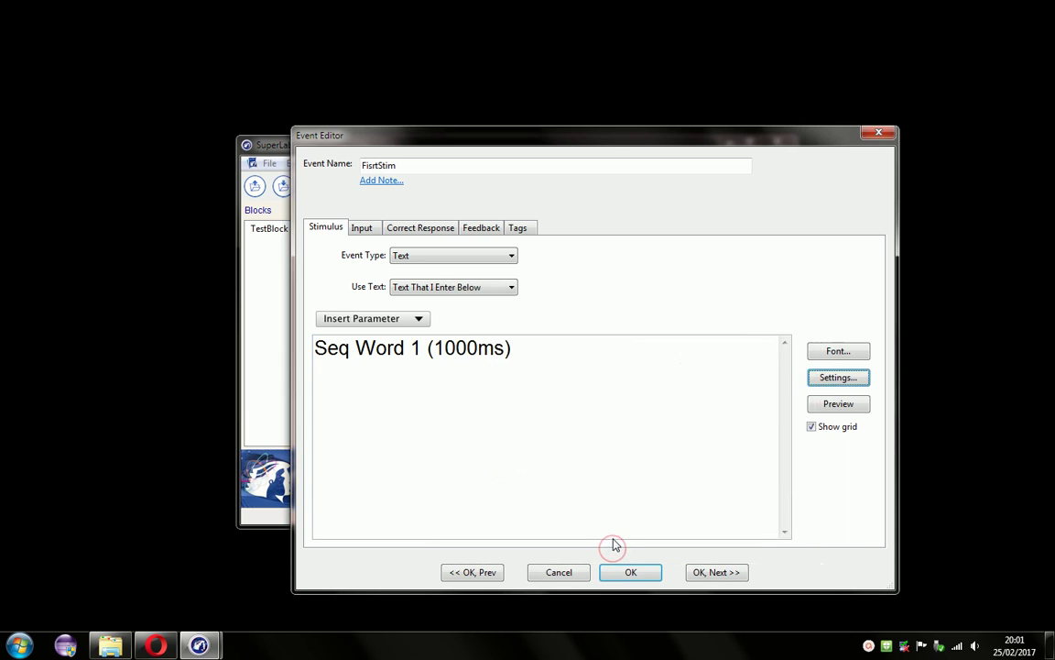
left_click(720, 575)
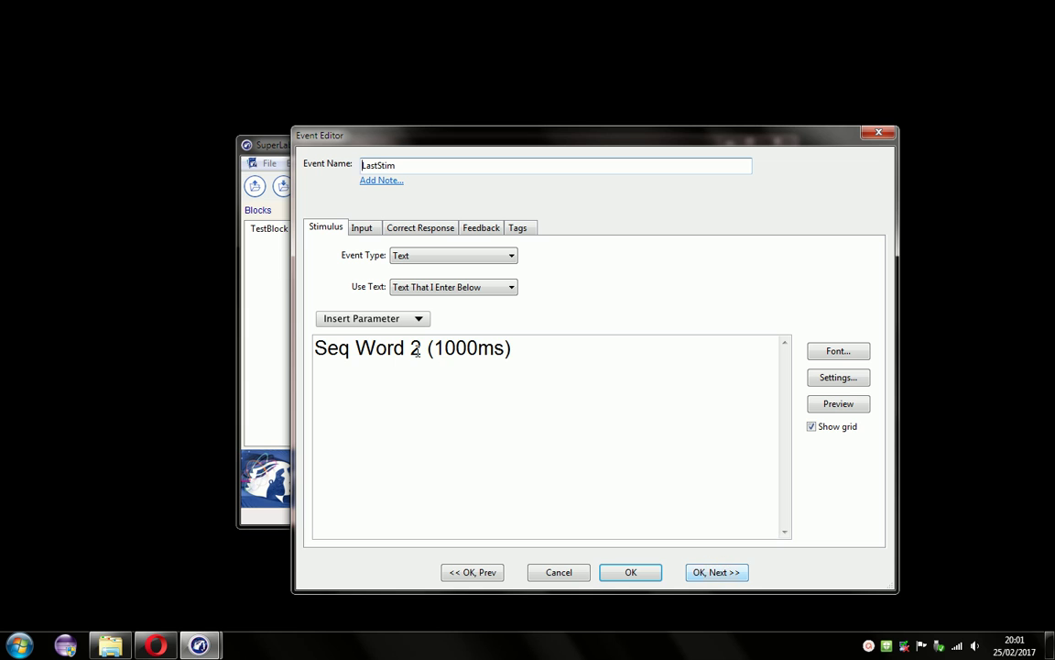
Step: Untick 'Erase screen before presenting stimulus' in LastStim's text presentation options and confirm
left_click(818, 377)
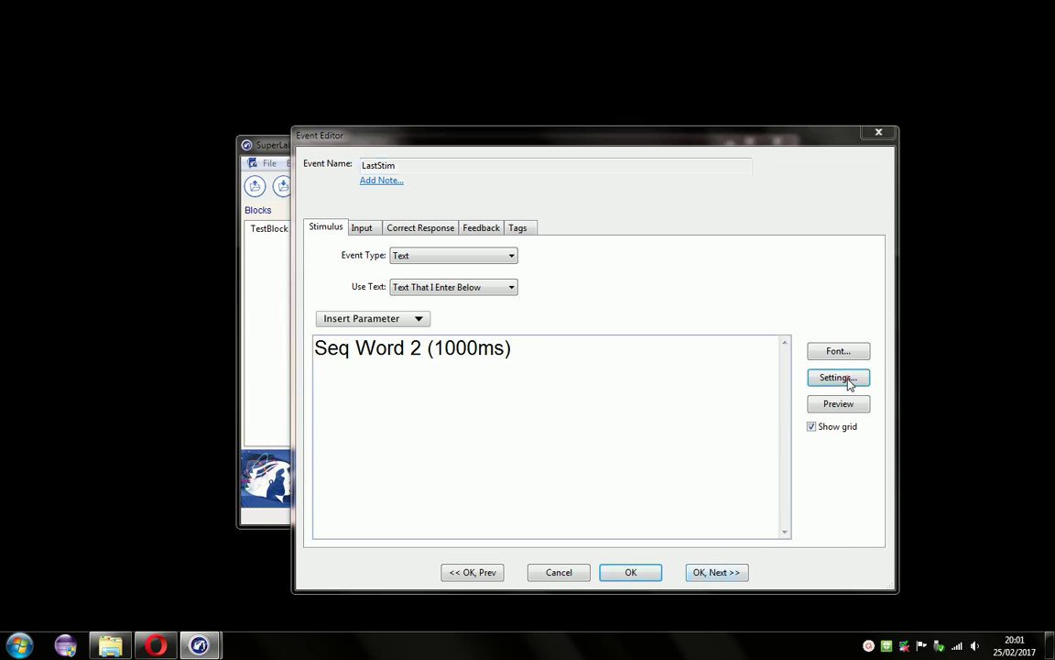
left_click(563, 314)
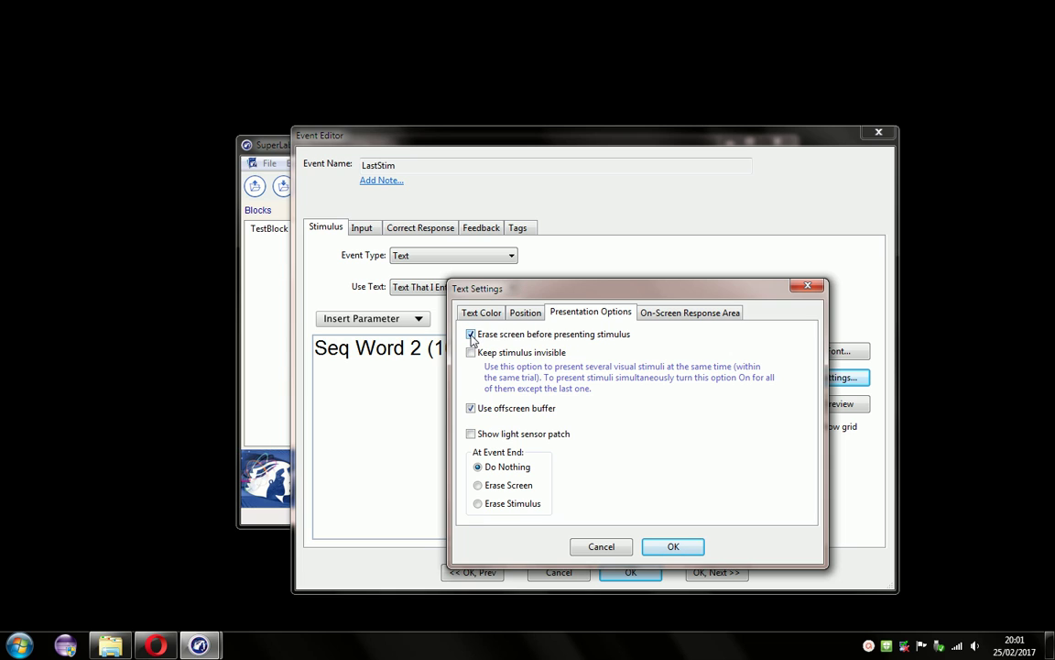
left_click(471, 334)
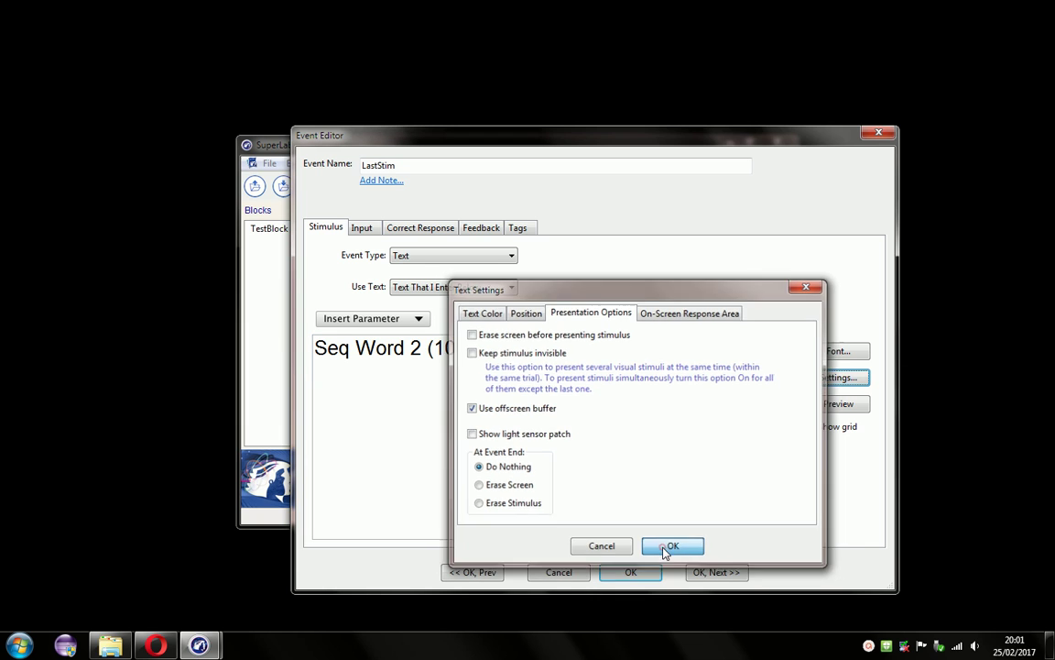
left_click(667, 546)
Step: Save LastStim, then rerun the experiment, replacing the existing SuperLab Data File.txt
left_click(646, 574)
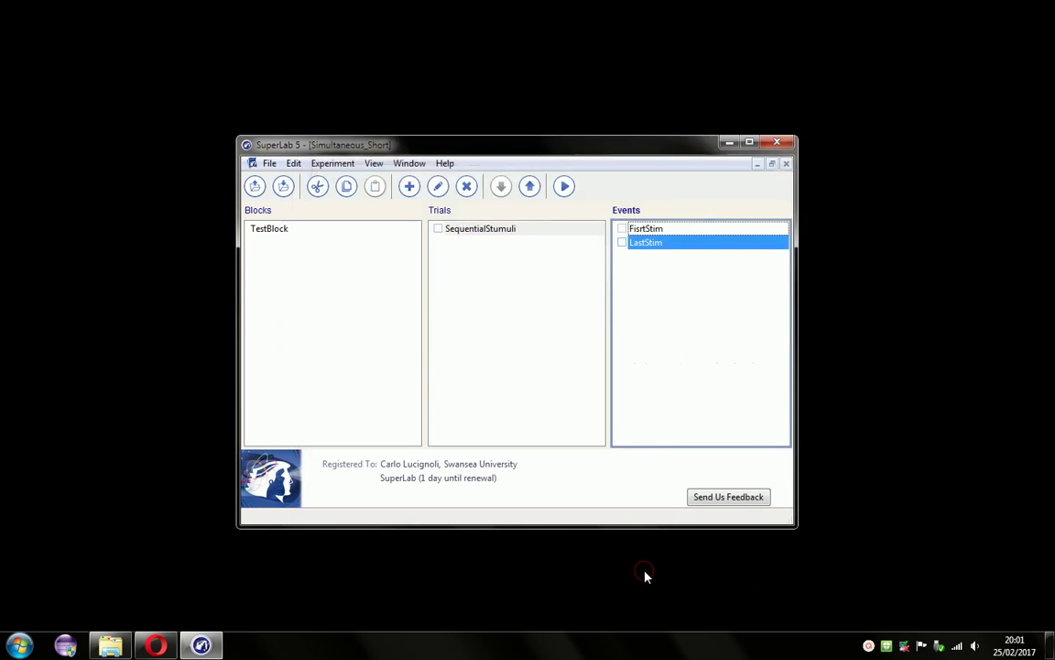
left_click(565, 188)
key("Return")
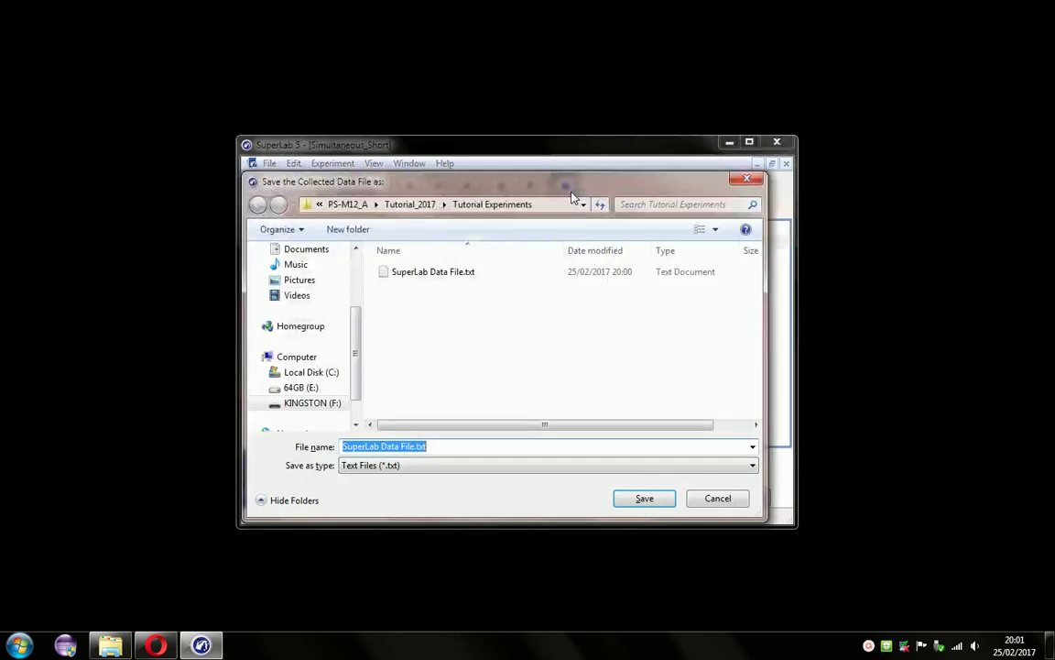
key("Return")
key("Left")
key("Return")
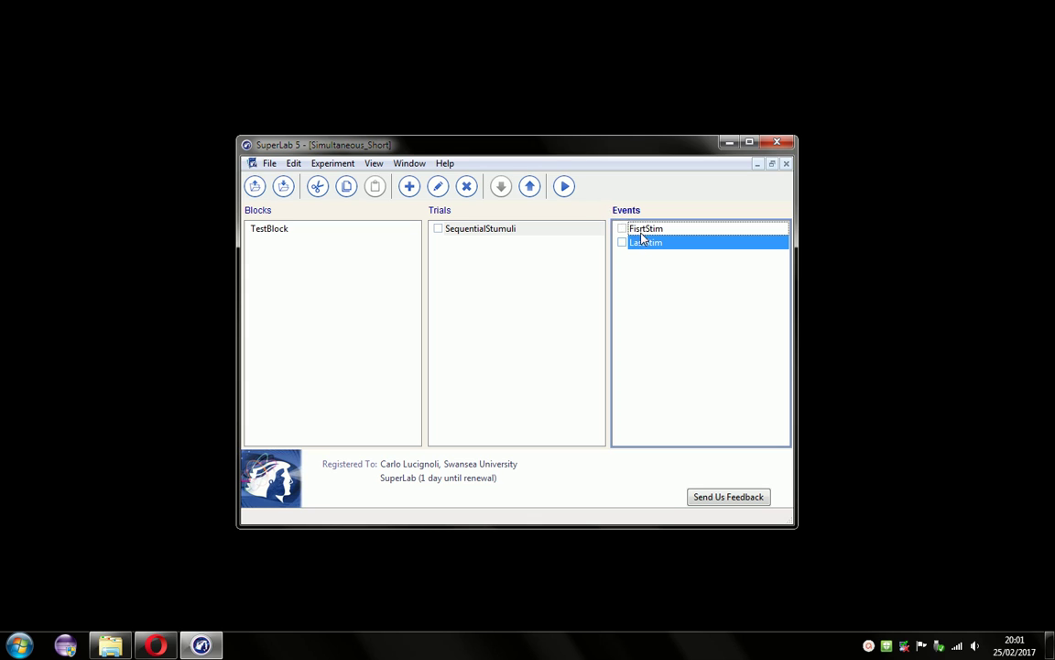
double_click(644, 231)
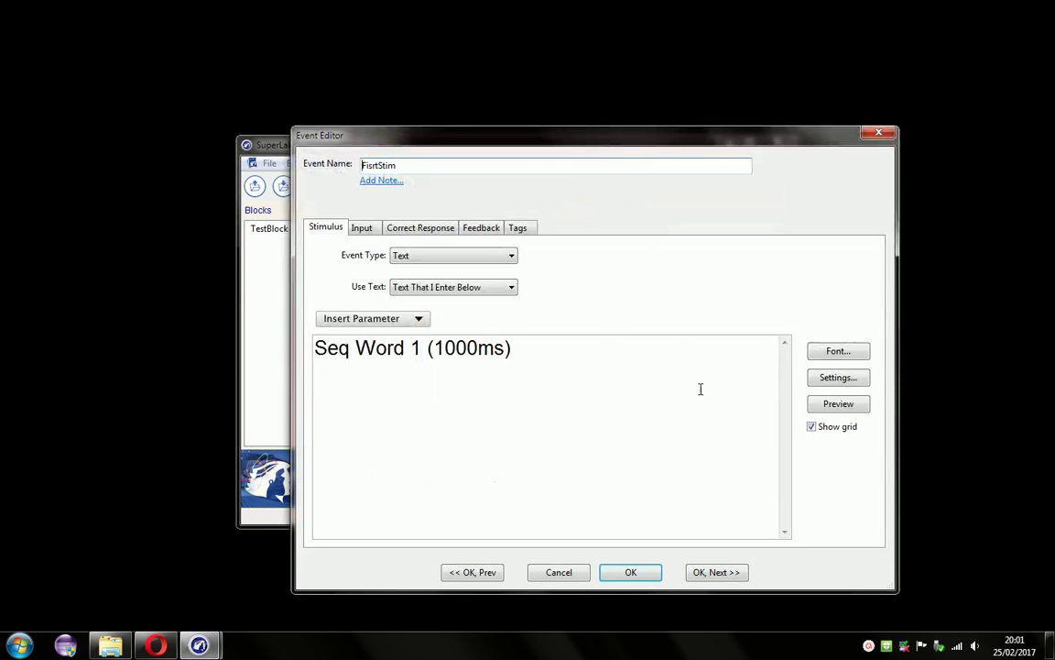
left_click(810, 404)
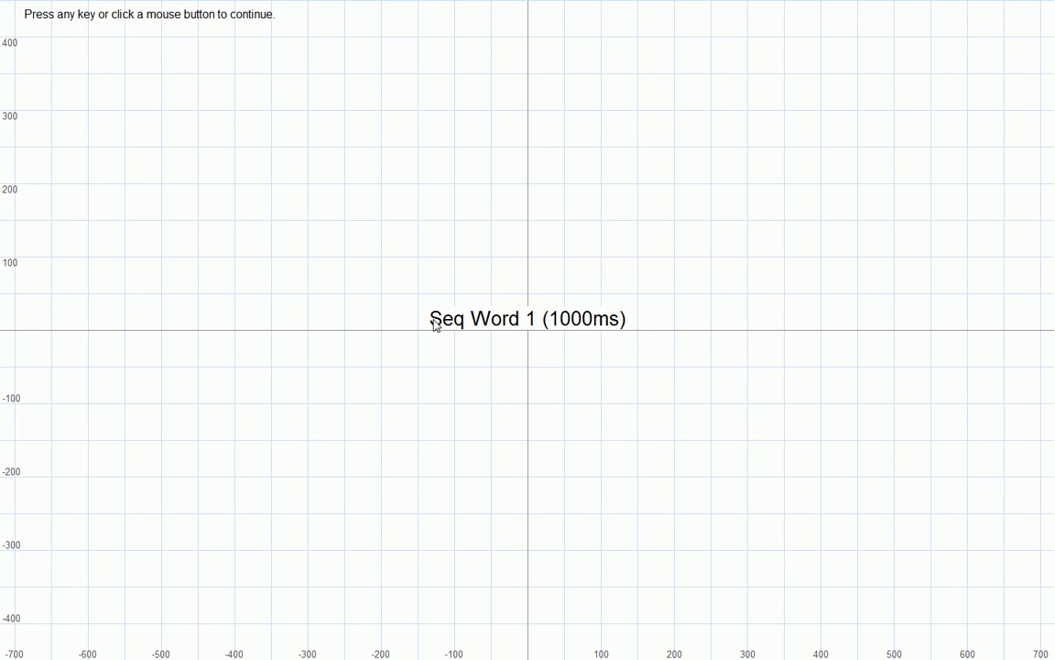
left_click(532, 337)
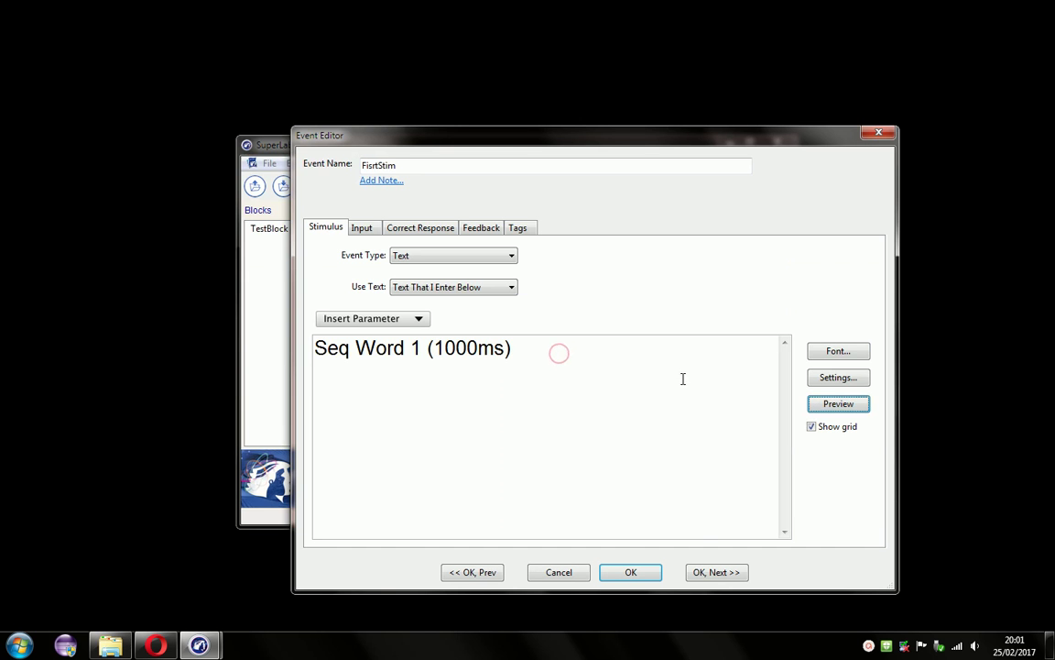
left_click(716, 571)
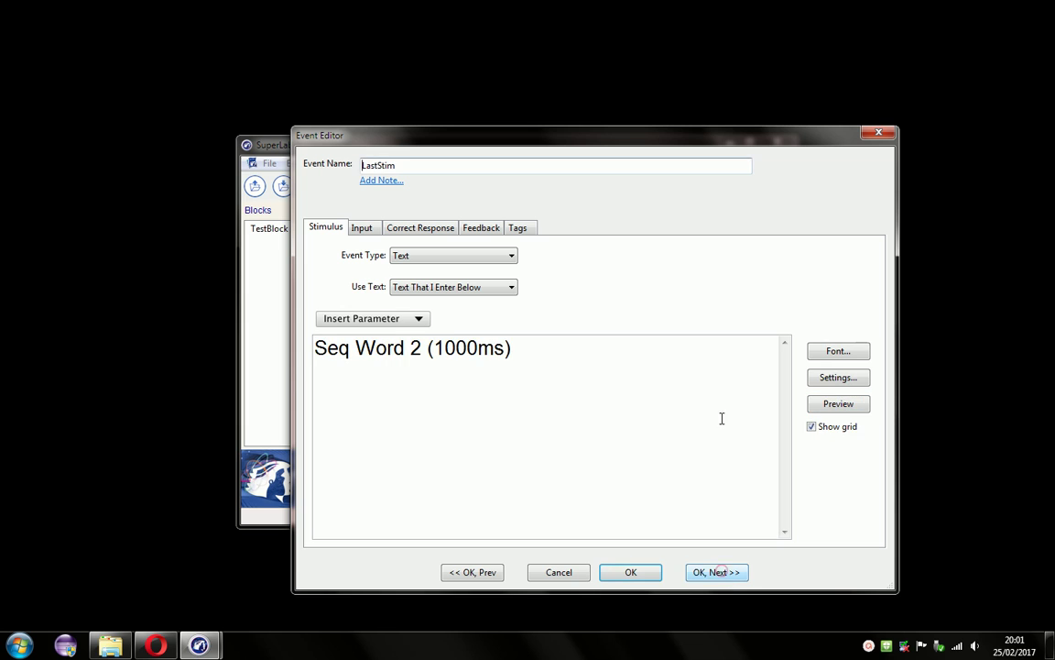
left_click(838, 404)
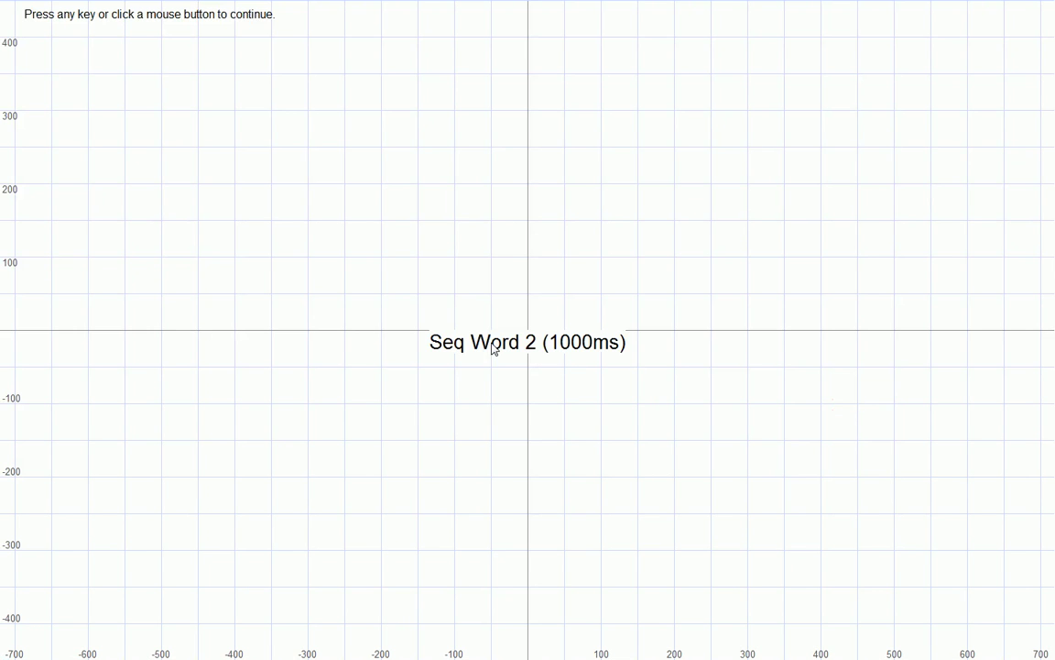
left_click(581, 411)
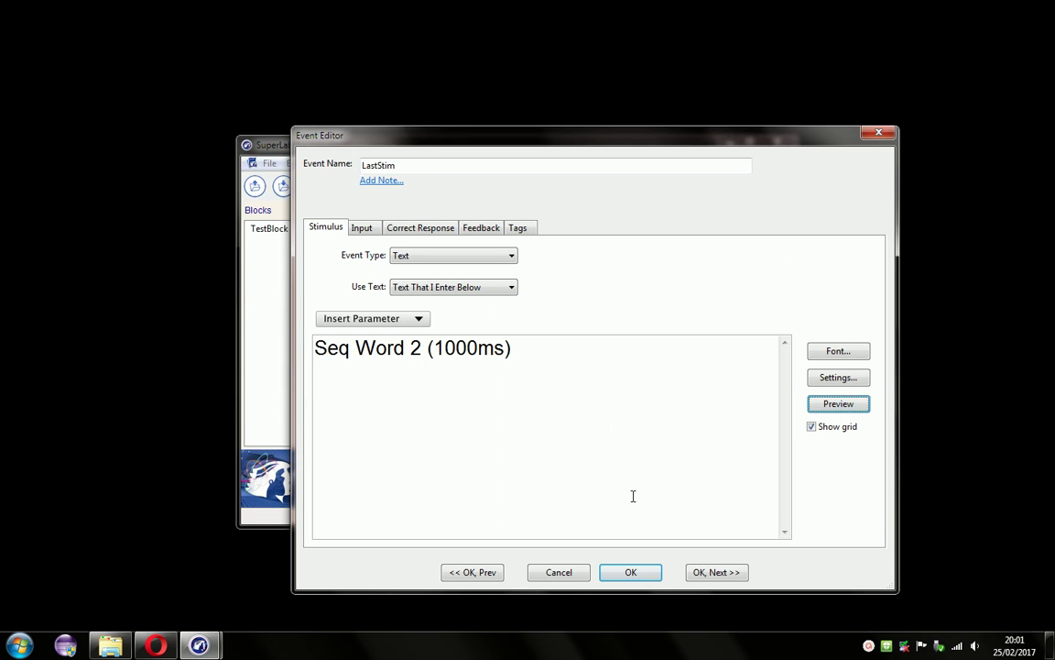
left_click(630, 572)
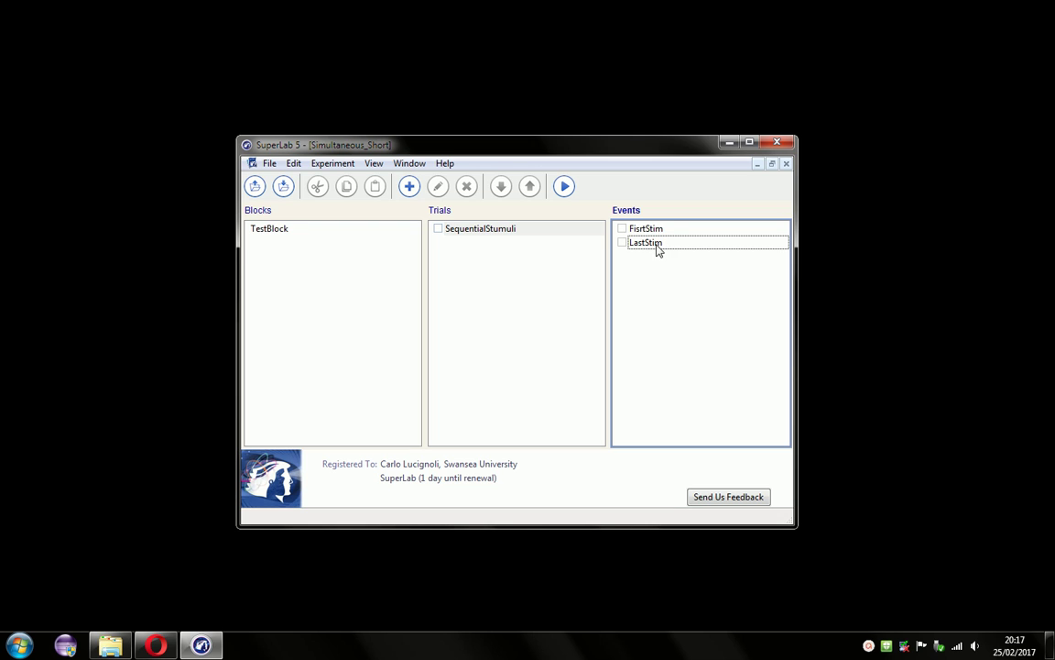
Step: Create a new text event reading 'Middle Stim (1000ms)' and name it MiddleStim
left_click(657, 246)
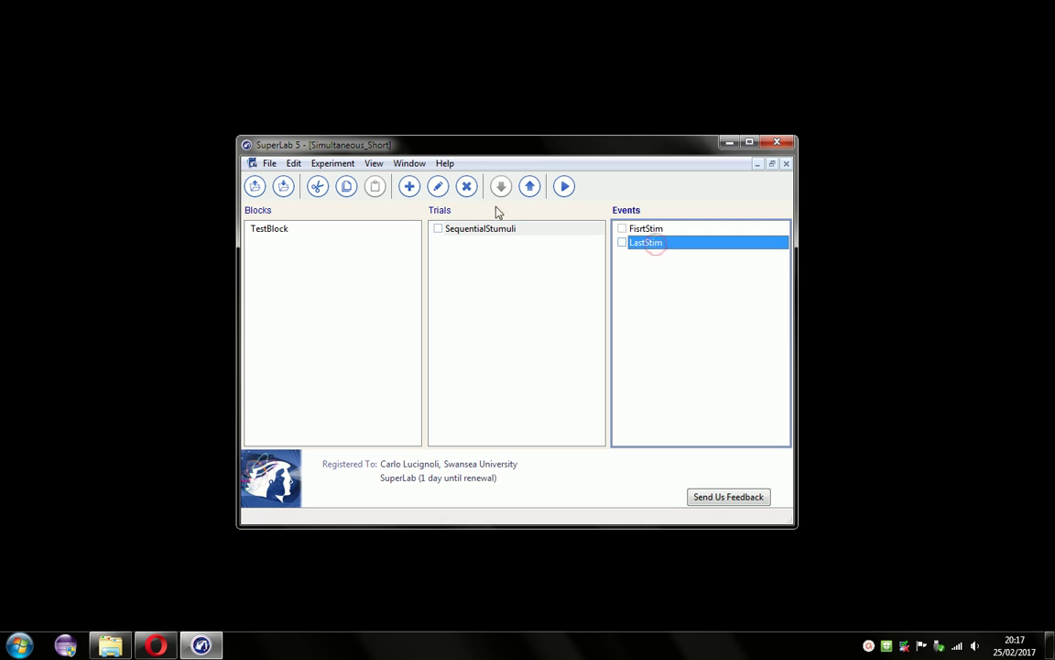
left_click(409, 186)
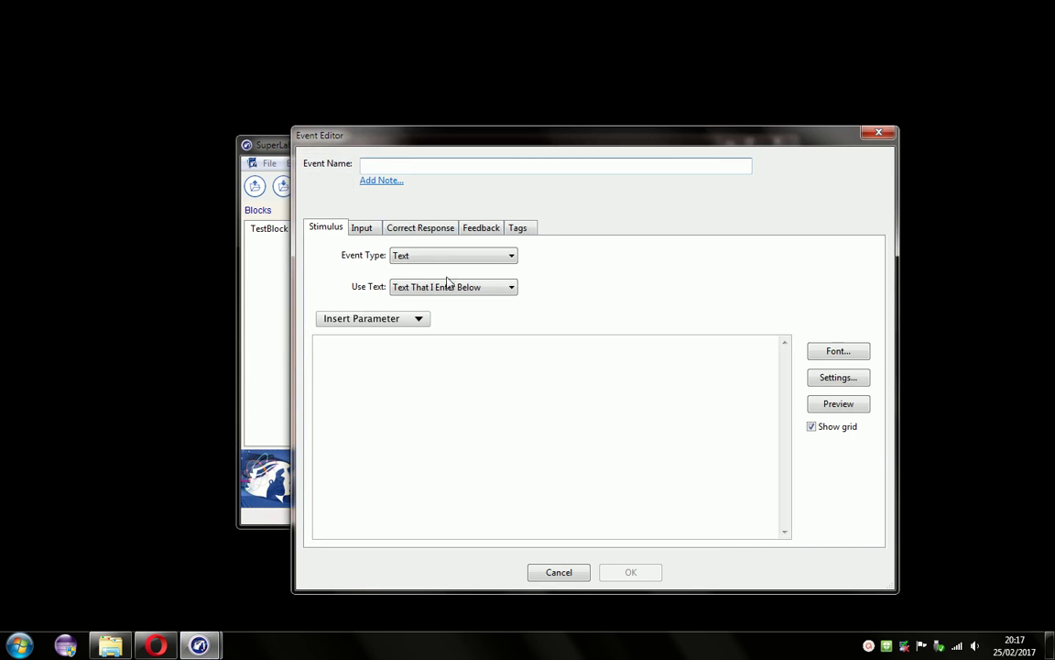
left_click(369, 350)
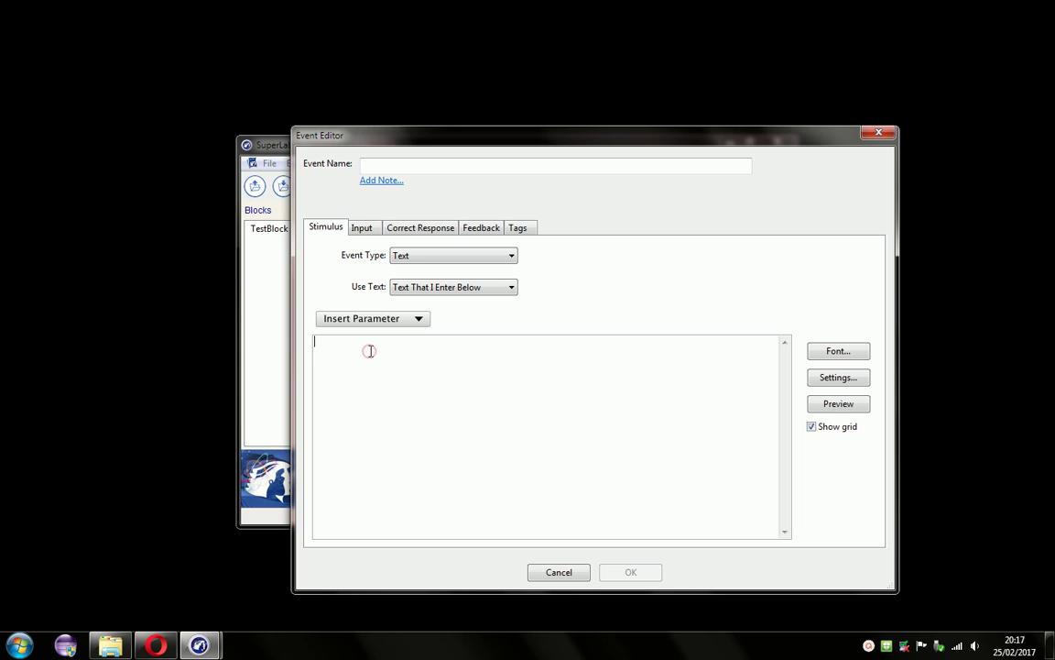
type("Middle Stim")
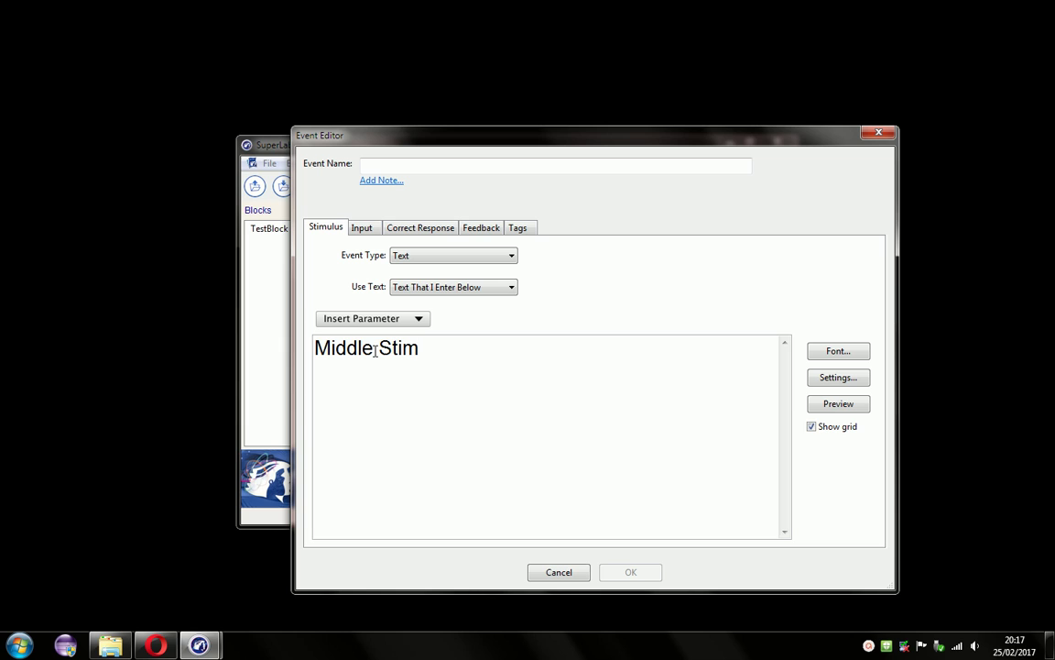
type(" ()")
key("Left")
type("1000ms")
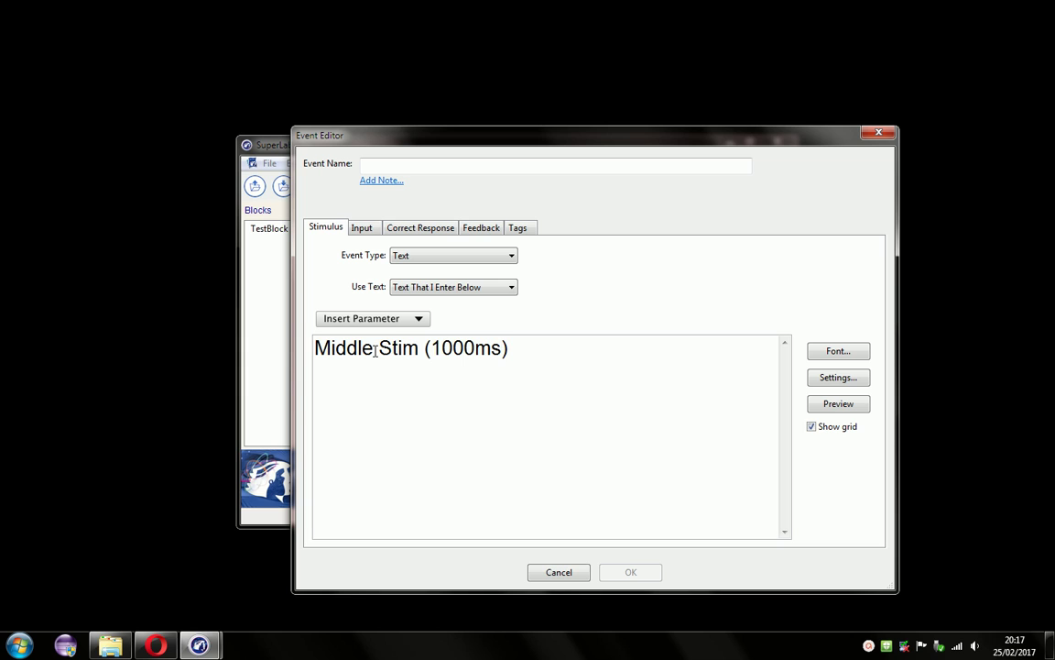
left_click(420, 164)
type("MiddleS")
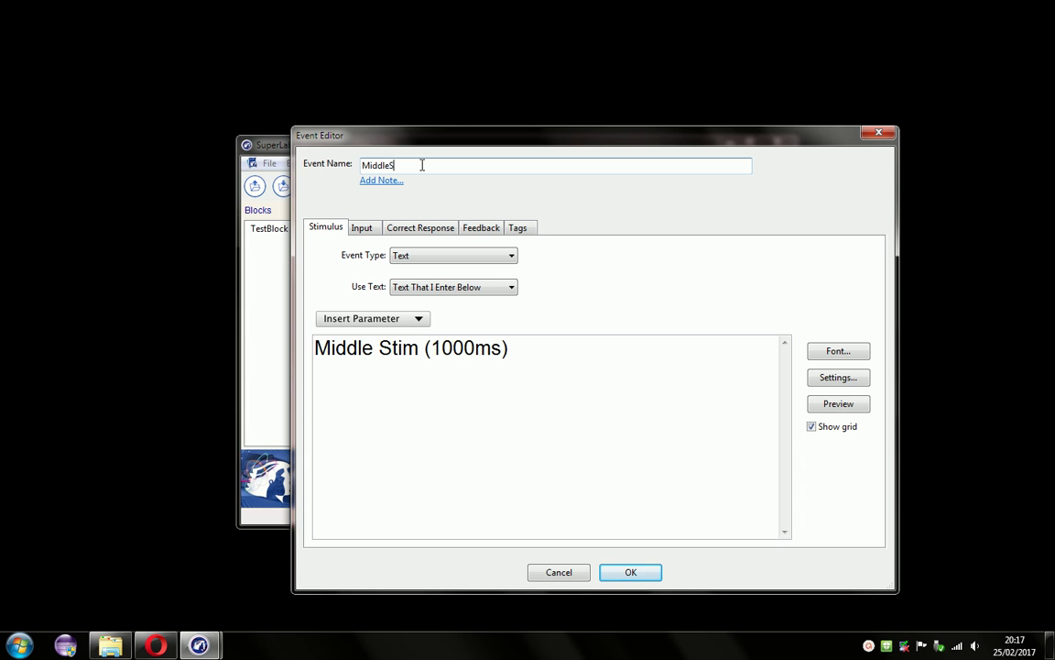
type("tim")
Step: Make MiddleStim end after a 1000 ms time limit instead of any response, then preview it
left_click(361, 227)
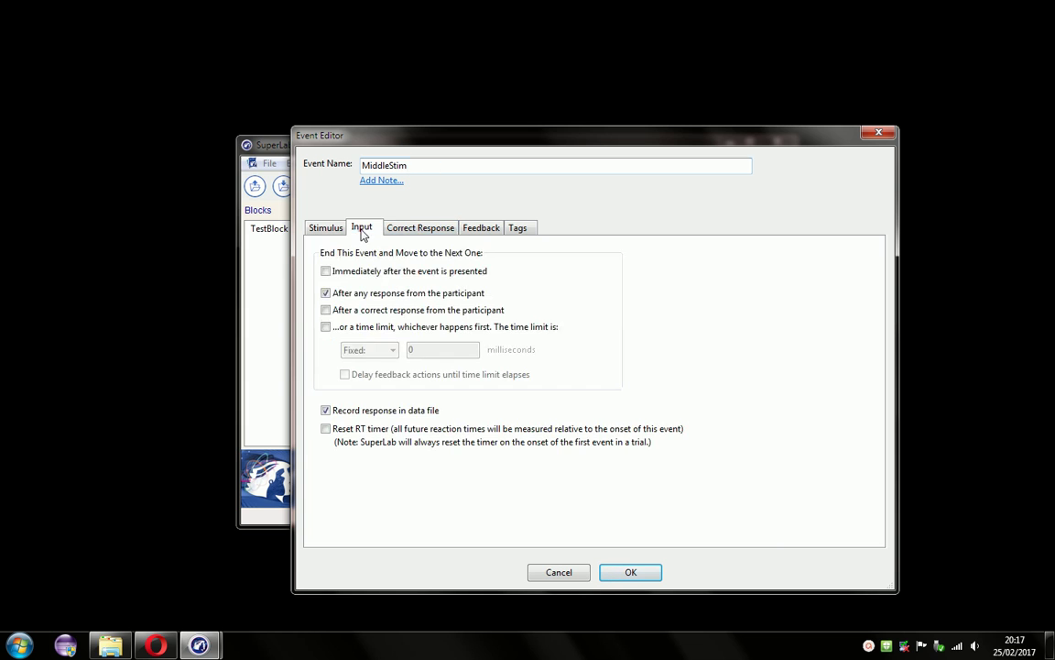
left_click(325, 329)
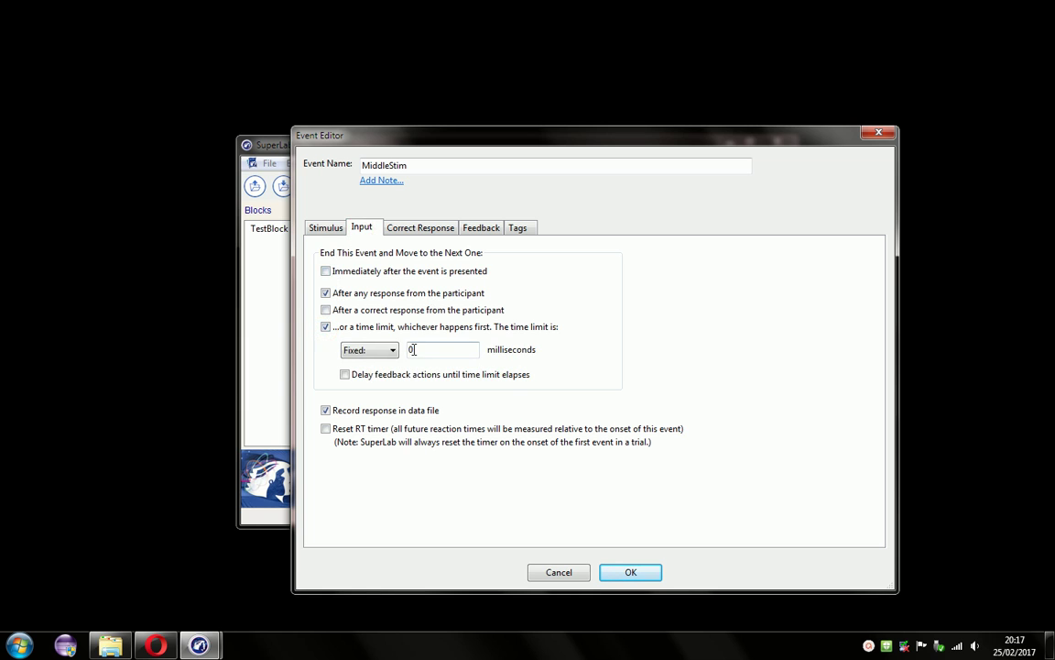
left_click(412, 349)
type("11")
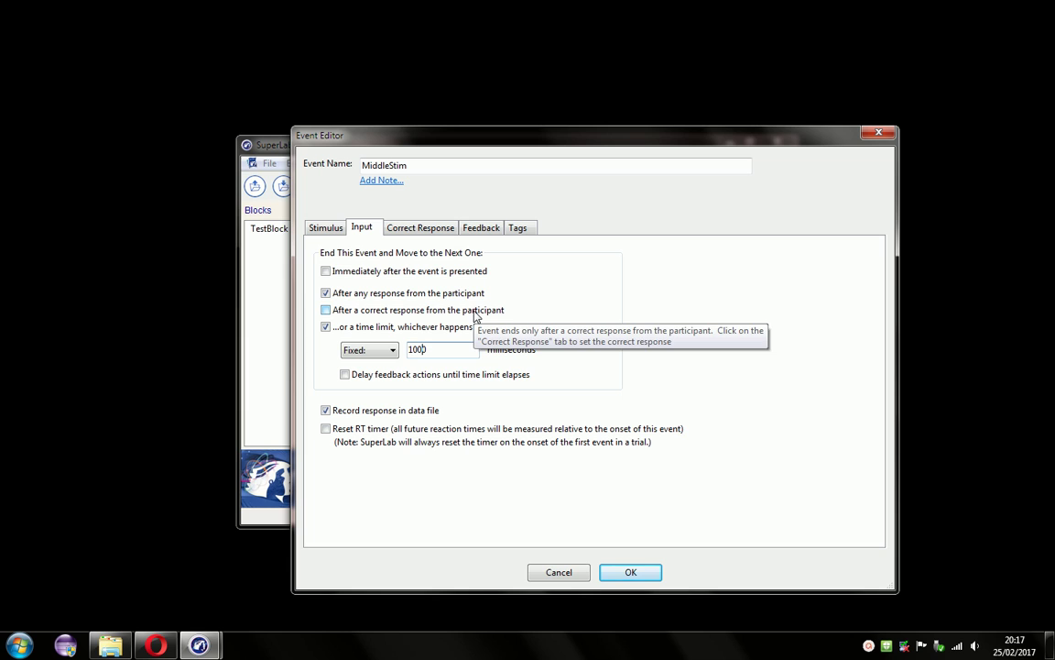
left_click(326, 293)
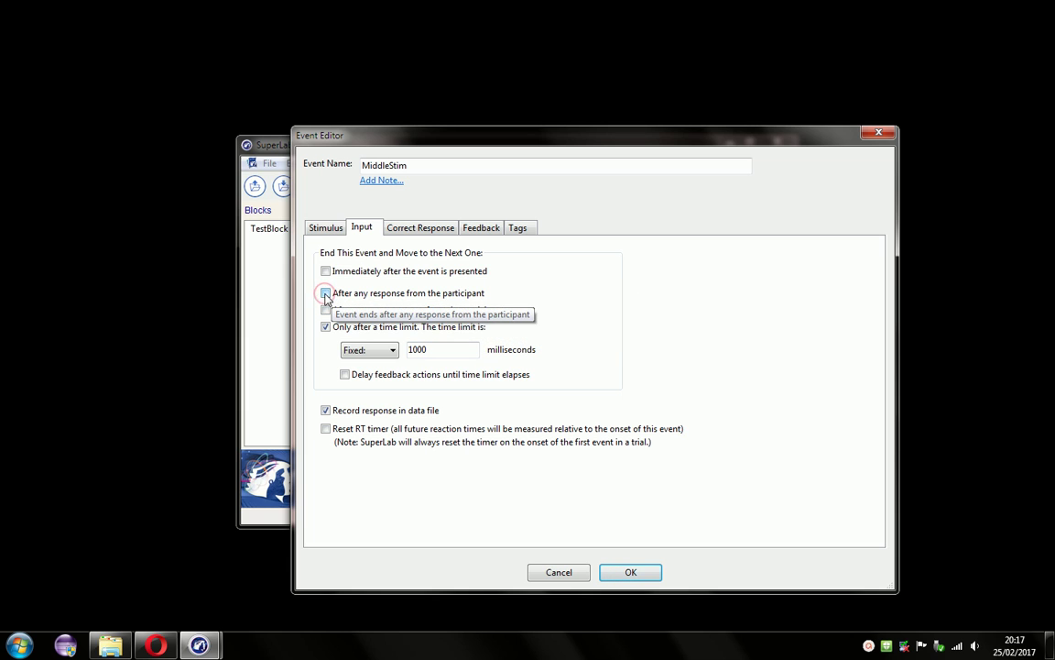
left_click(325, 228)
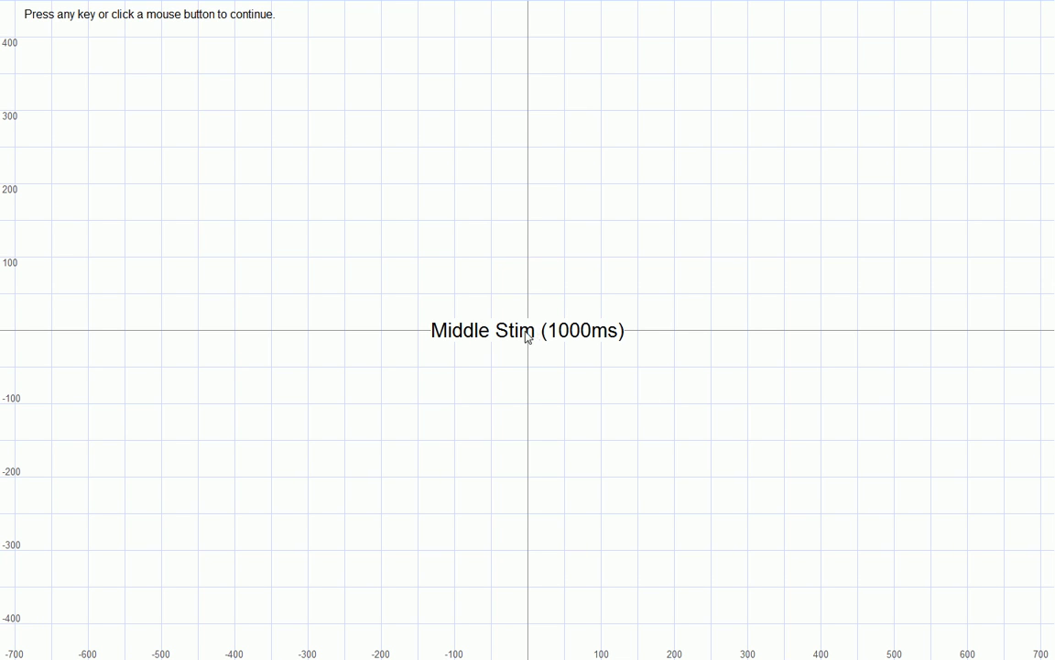
left_click(527, 337)
Step: Set MiddleStim's text Vertically (Y) position to 100 and untick 'Erase screen before presenting stimulus'
left_click(837, 378)
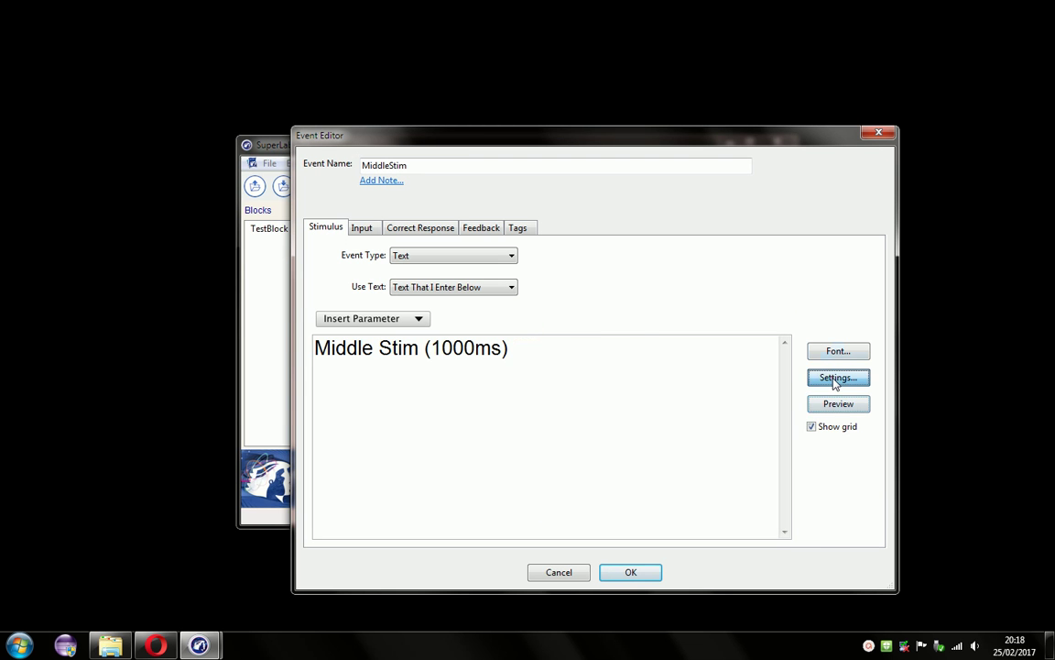
left_click(531, 314)
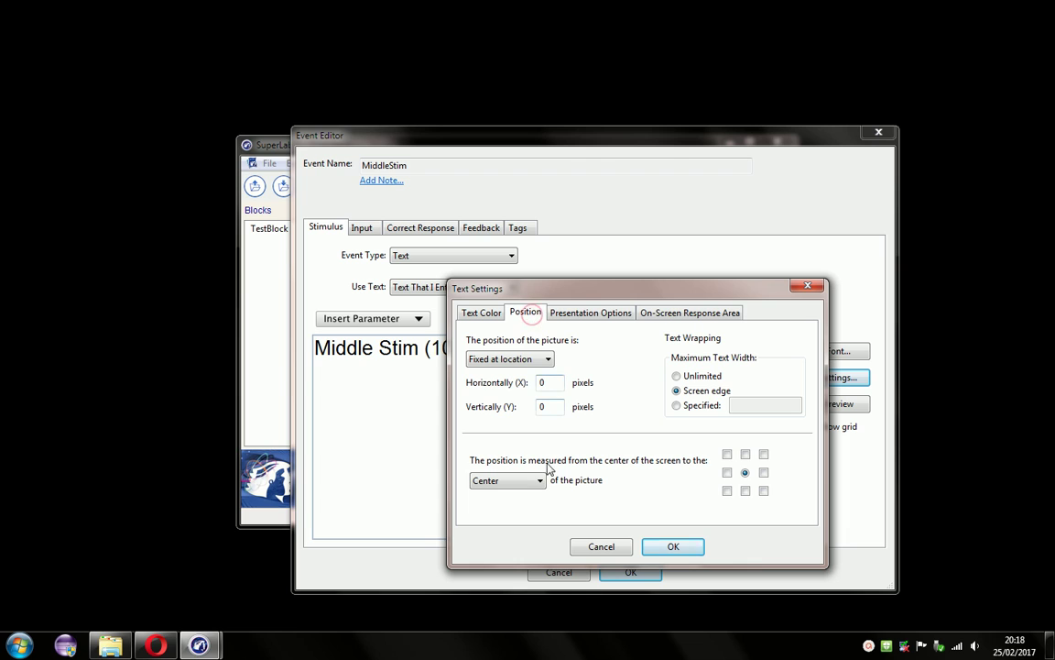
left_click(540, 406)
type("100")
left_click(587, 316)
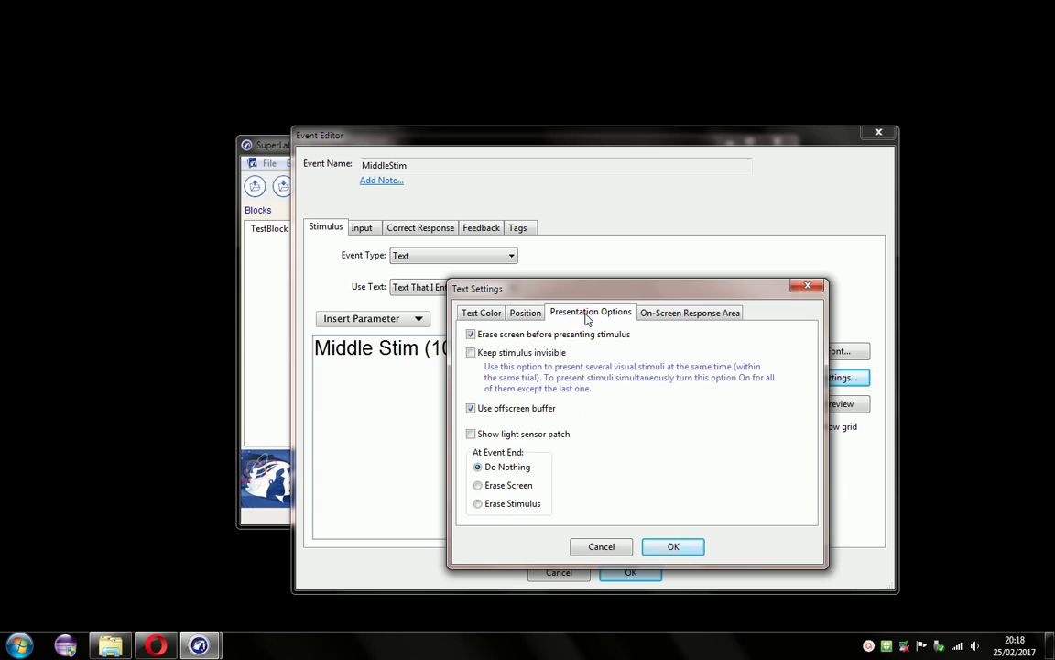
left_click(471, 336)
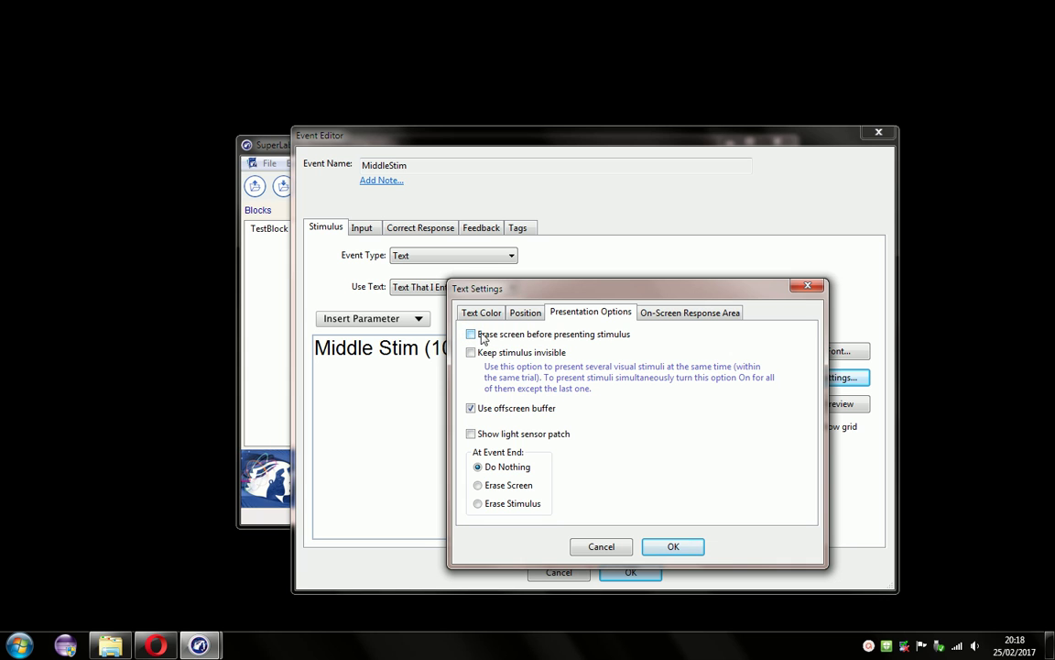
Step: Confirm the text settings, preview the raised MiddleStim text, and save the event
left_click(668, 546)
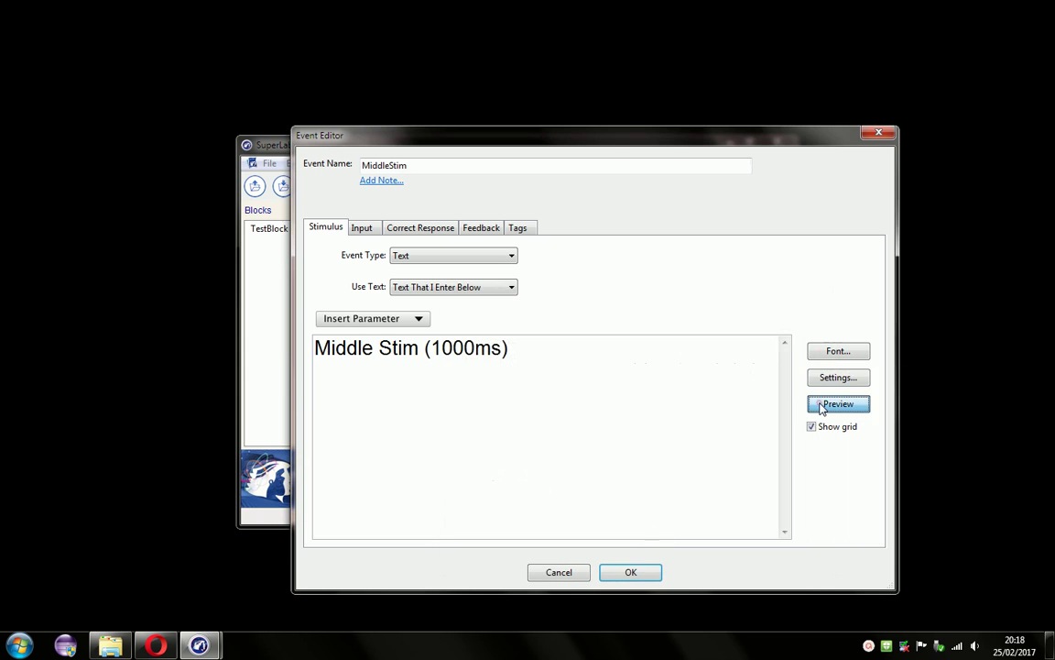
left_click(820, 403)
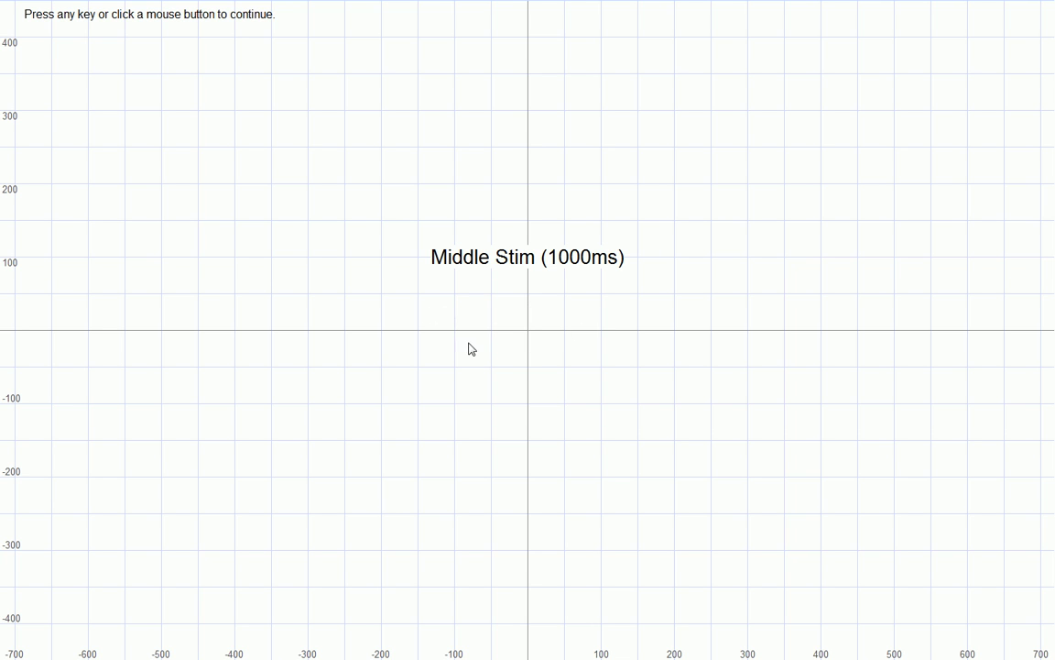
left_click(591, 360)
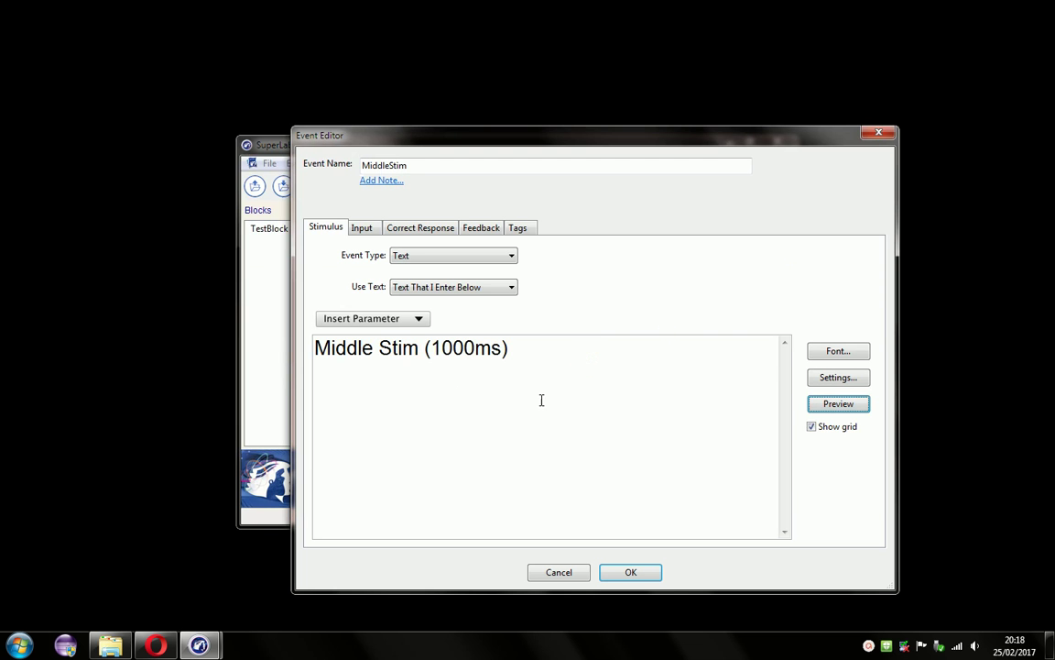
left_click(631, 572)
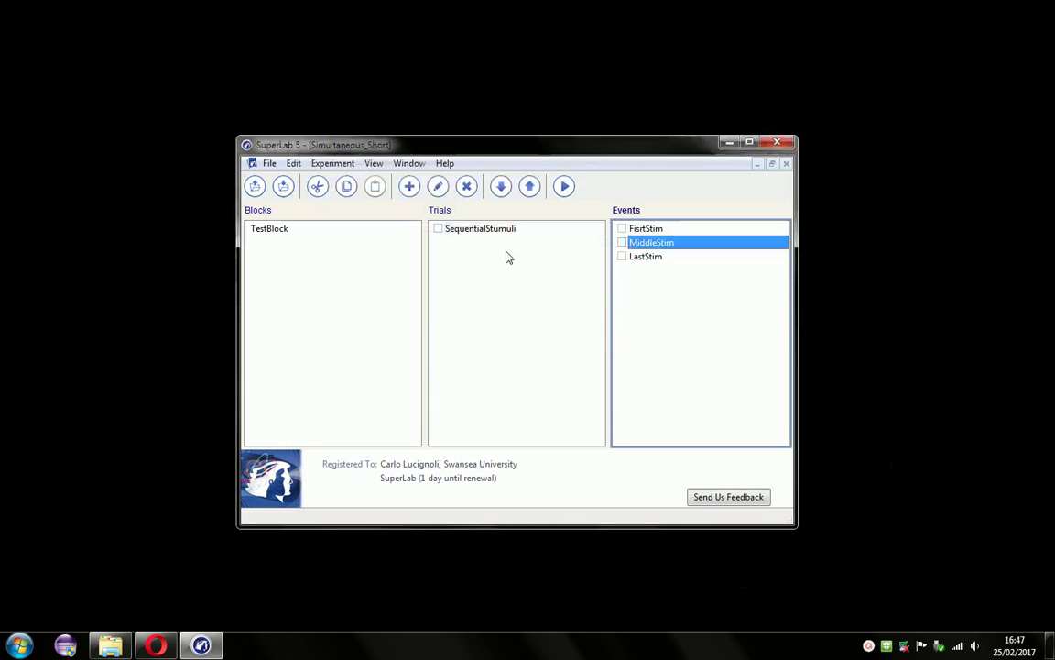
Step: Select the SequentialStumuli trial and run it, saving to SuperLab Data File.txt
left_click(479, 231)
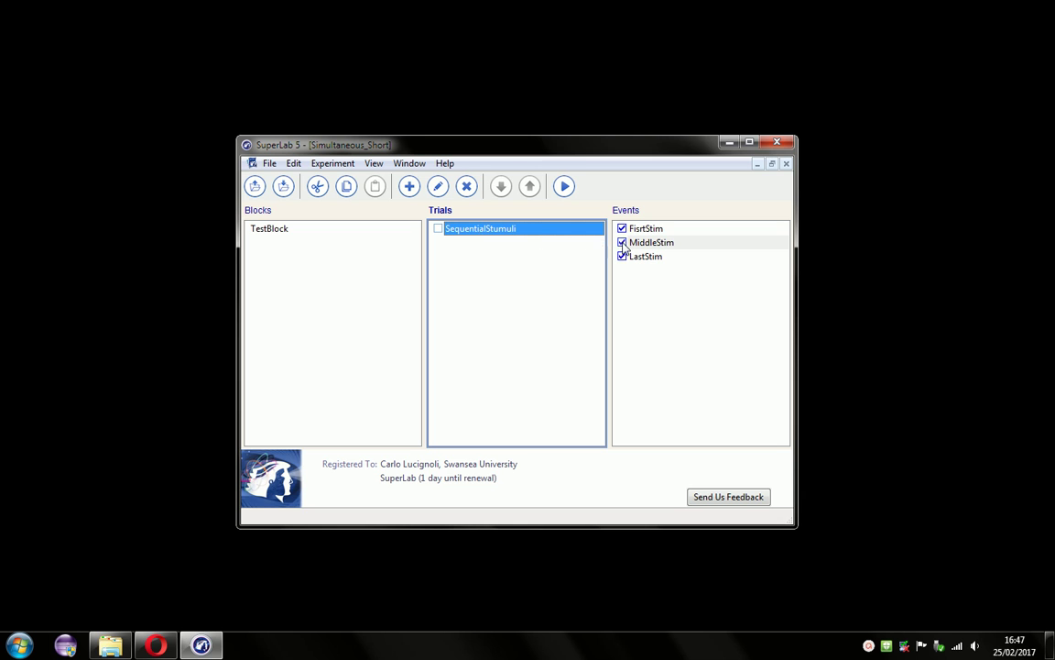
left_click(563, 187)
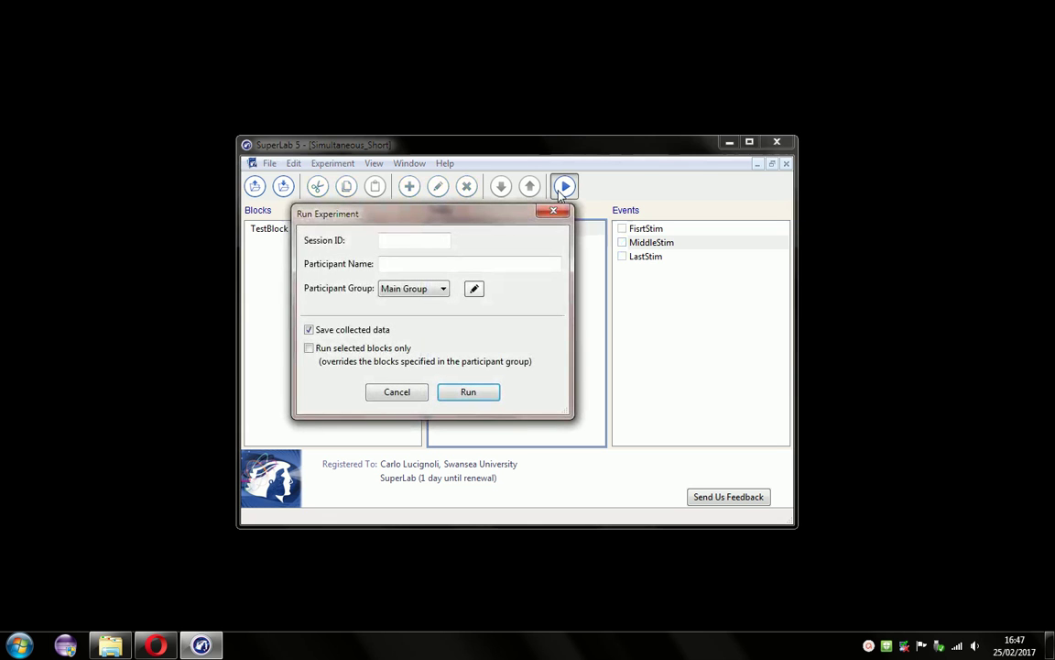
key("Return")
key("Return")
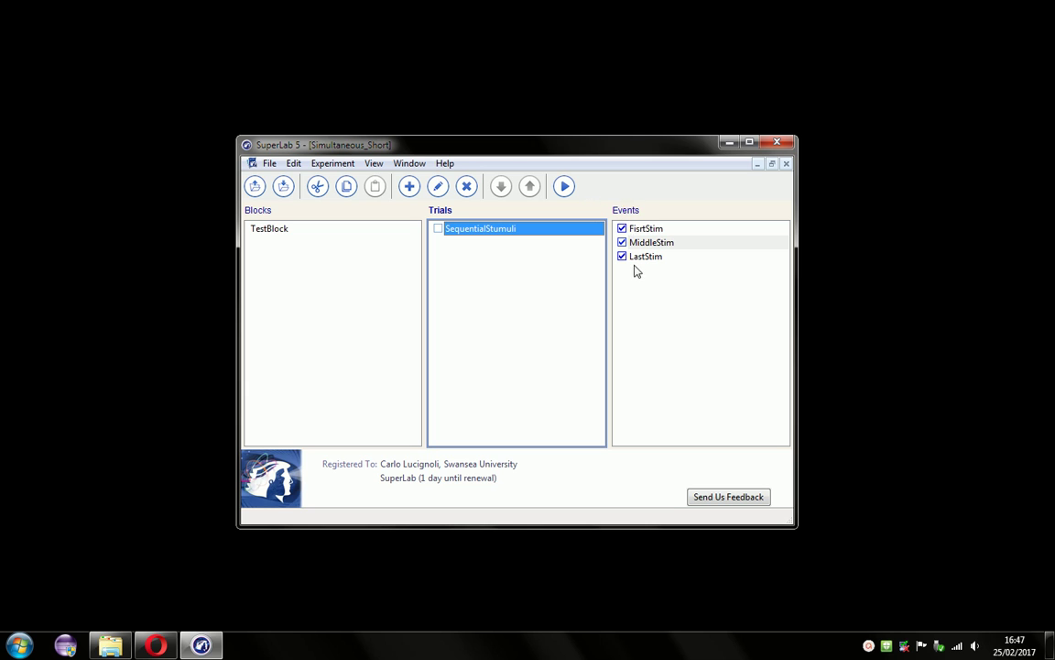
Step: In MiddleStim's text presentation options, set At Event End to Erase Stimulus
left_click(652, 243)
double_click(651, 244)
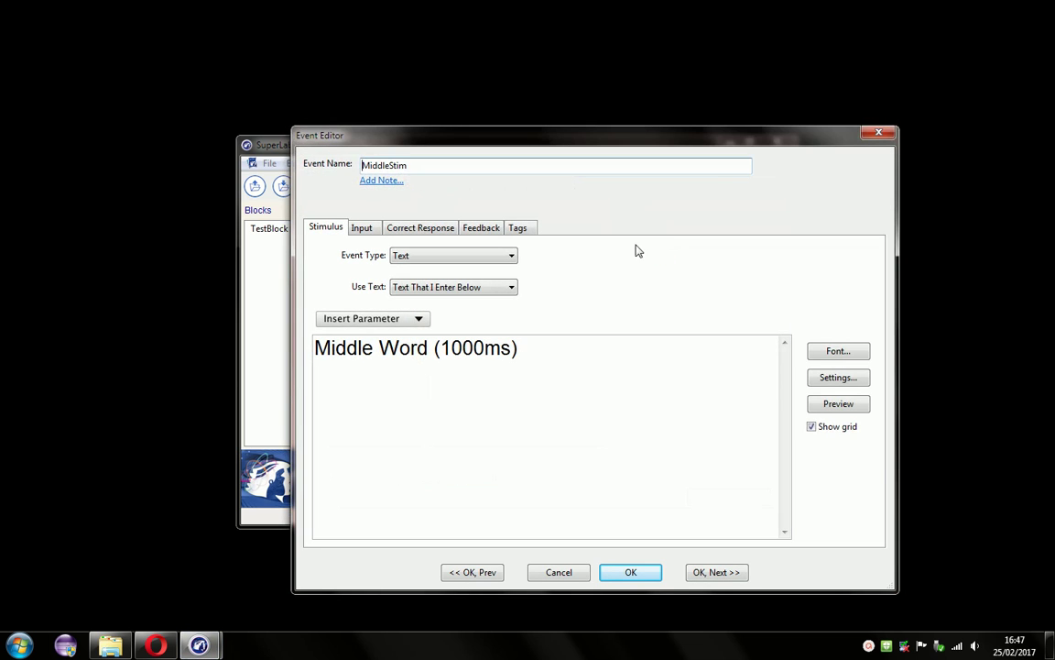
left_click(834, 380)
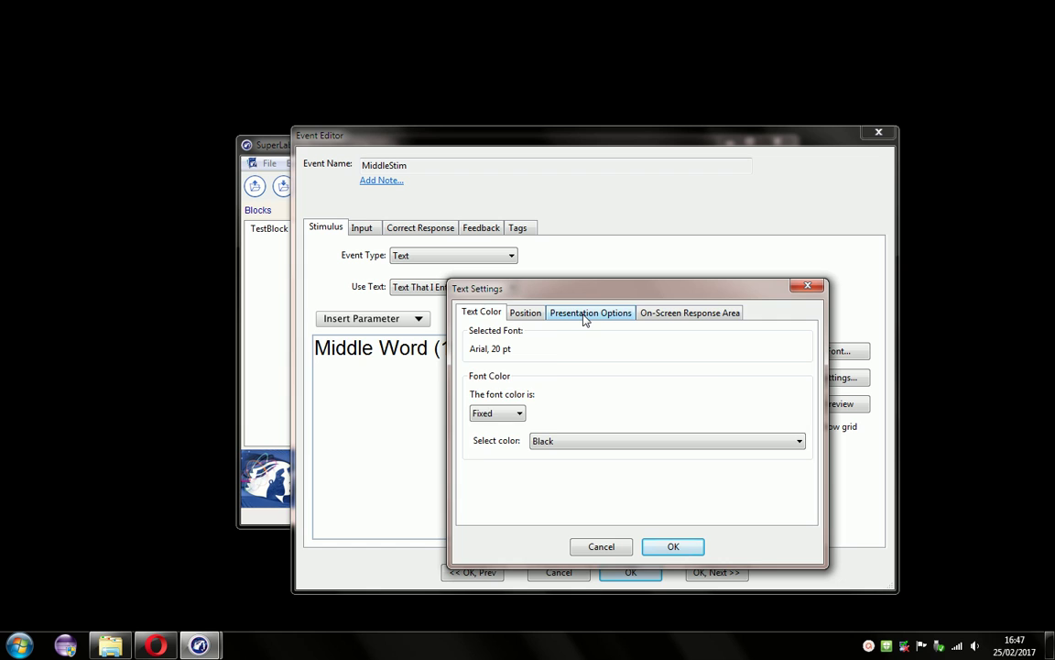
left_click(585, 315)
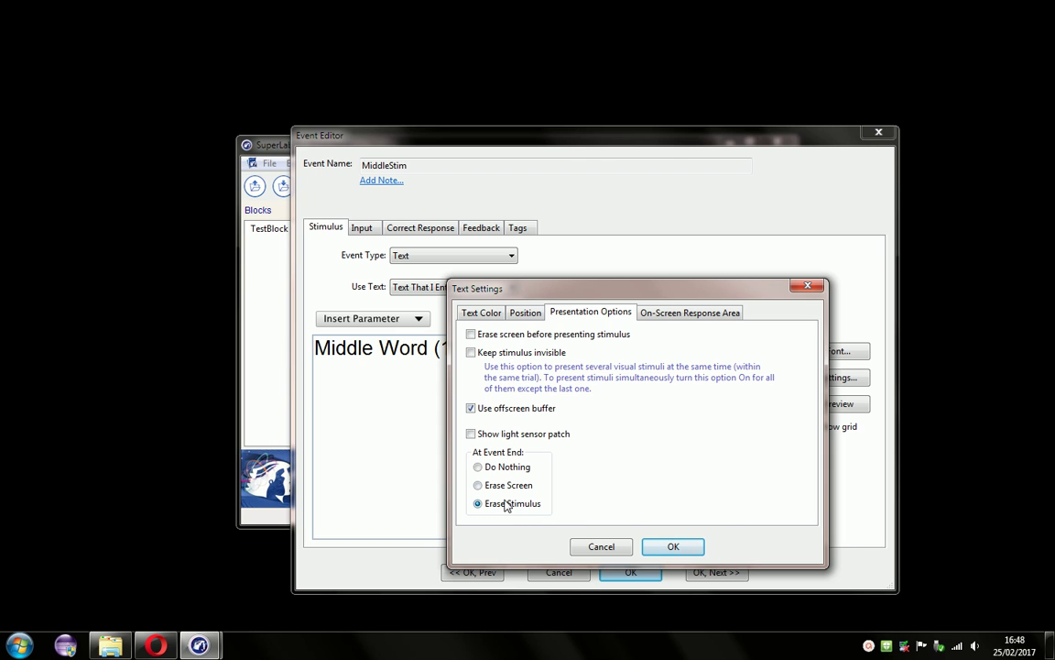
left_click(673, 547)
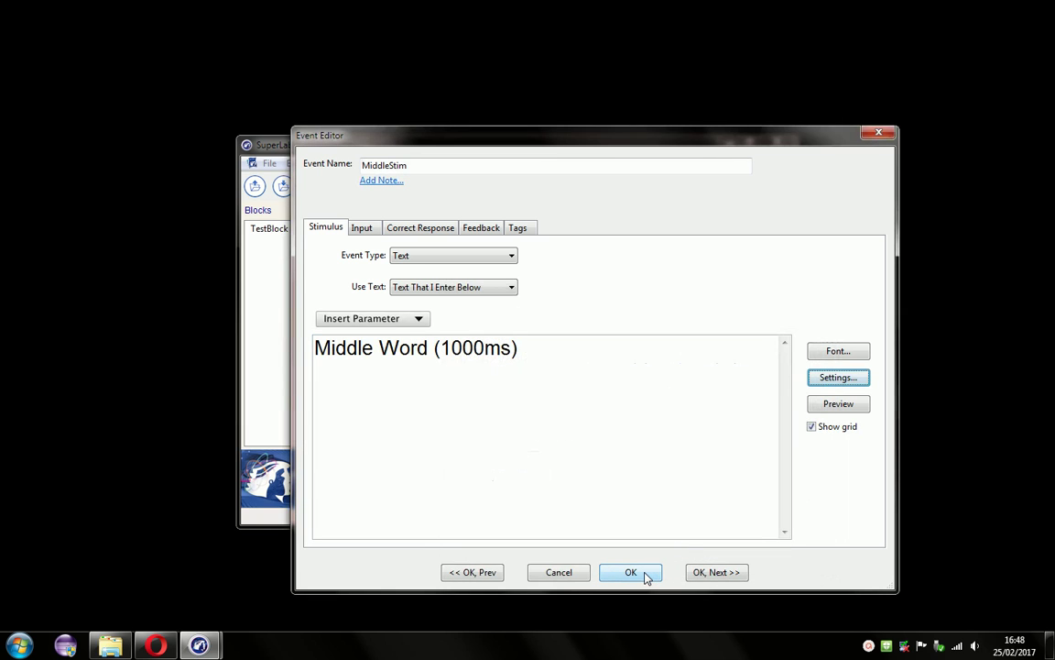
Step: Save the MiddleStim edits, then select FirstStim, MiddleStim and LastStim in turn in the Events list
left_click(645, 576)
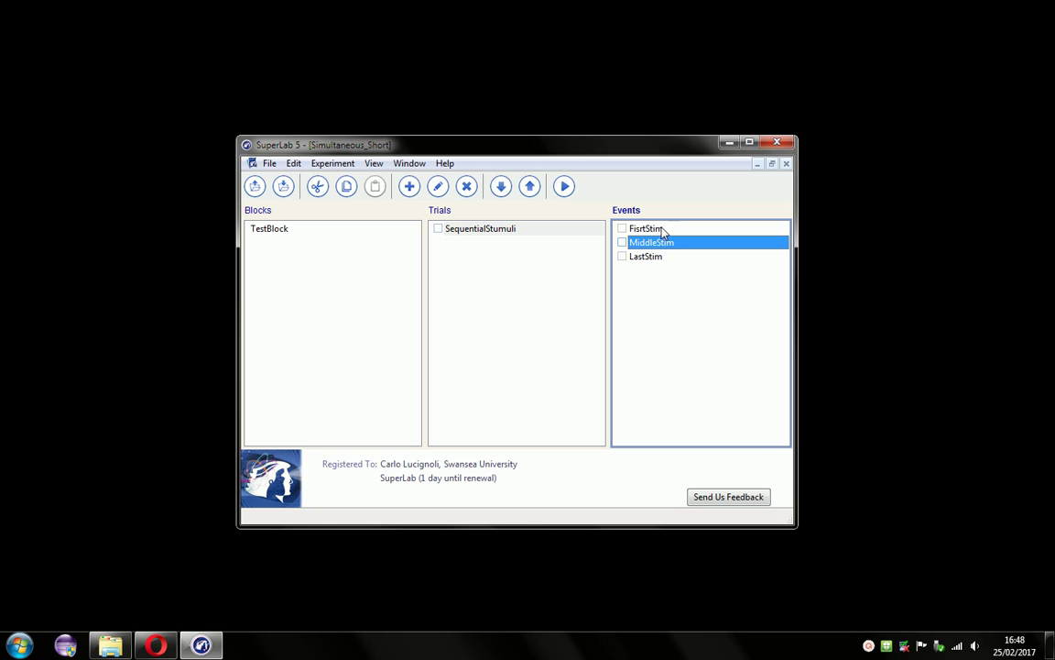
key("Up")
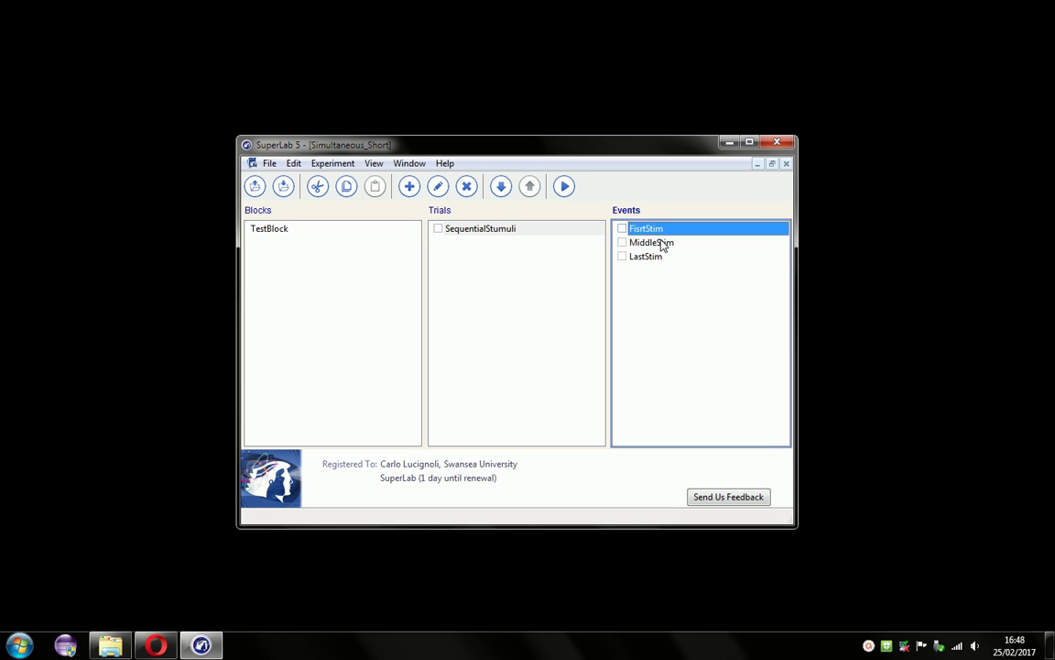
left_click(664, 243)
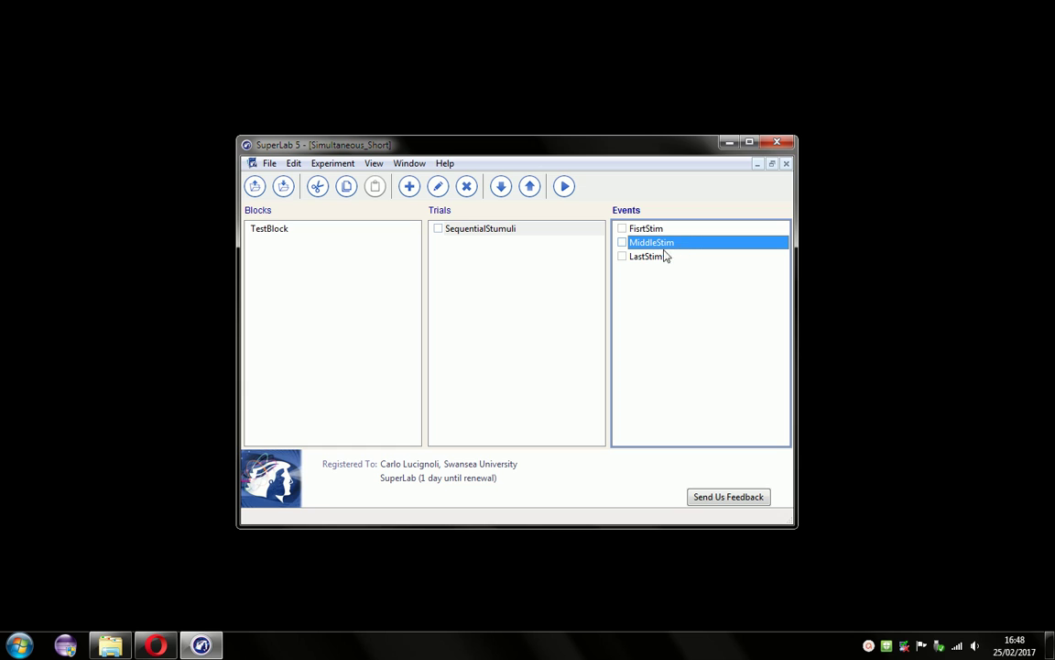
left_click(650, 260)
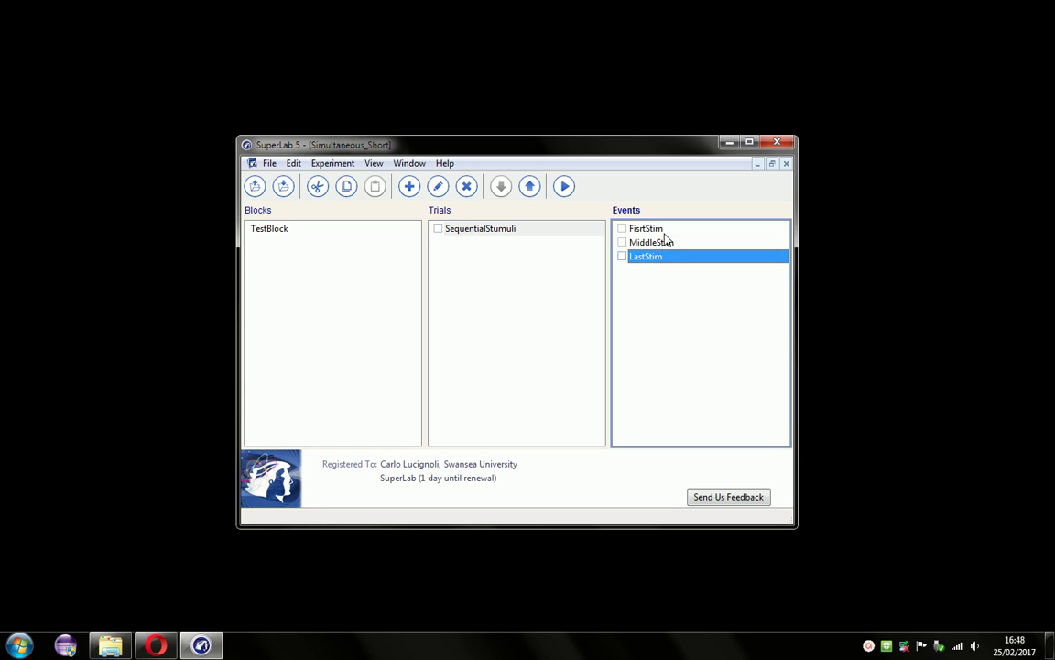
Step: Rerun the experiment, overwriting SuperLab Data File.txt, to see Middle Word above Seq Word 1
left_click(565, 187)
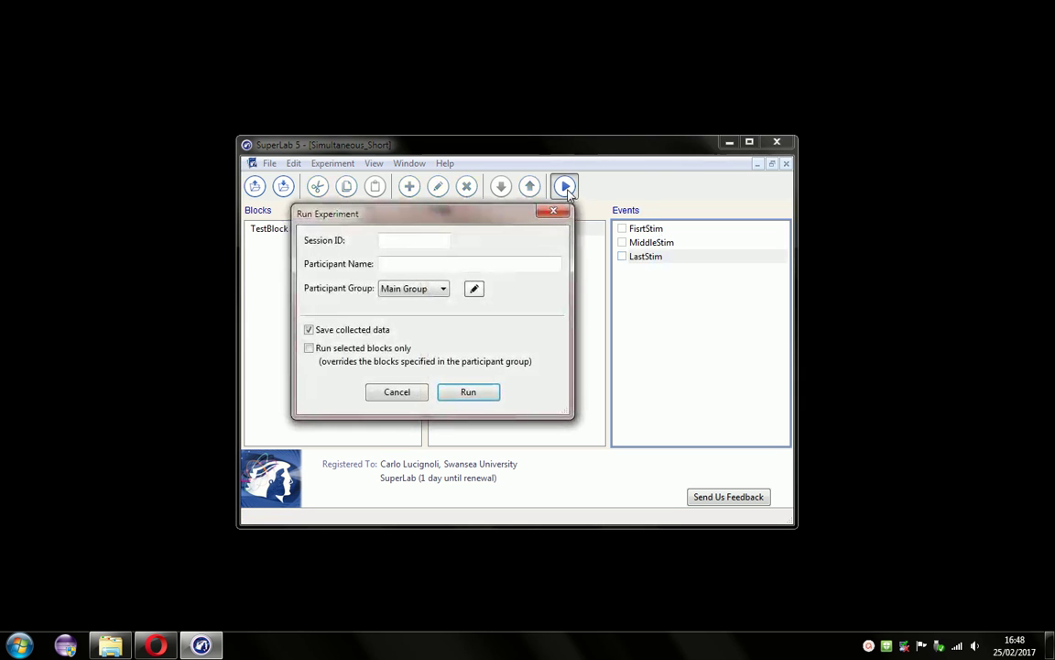
key("Return")
key("Return")
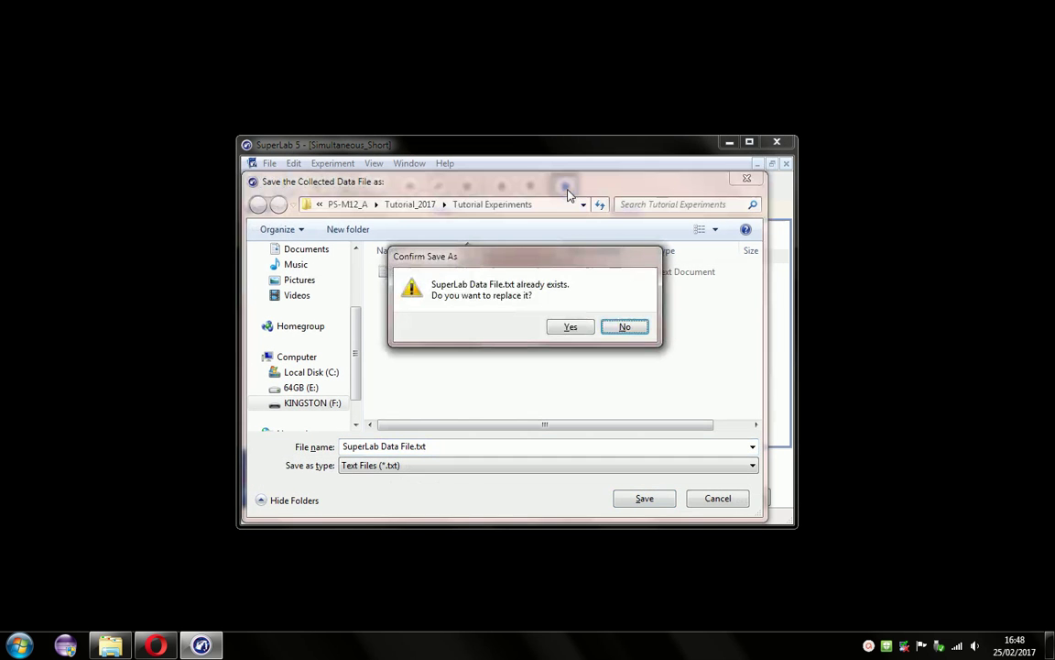
key("y")
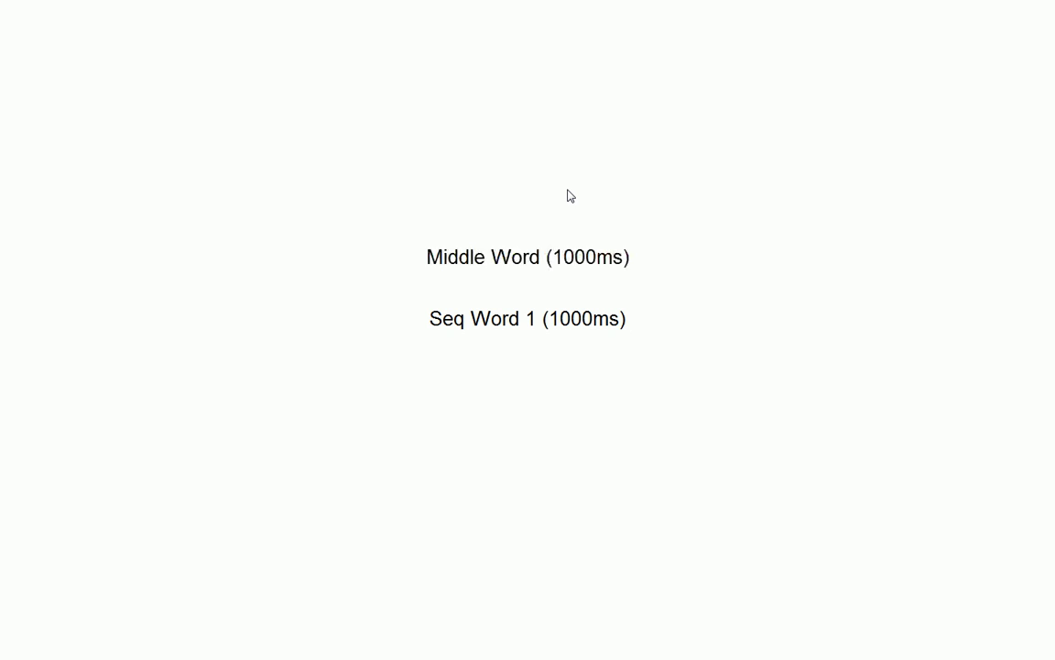